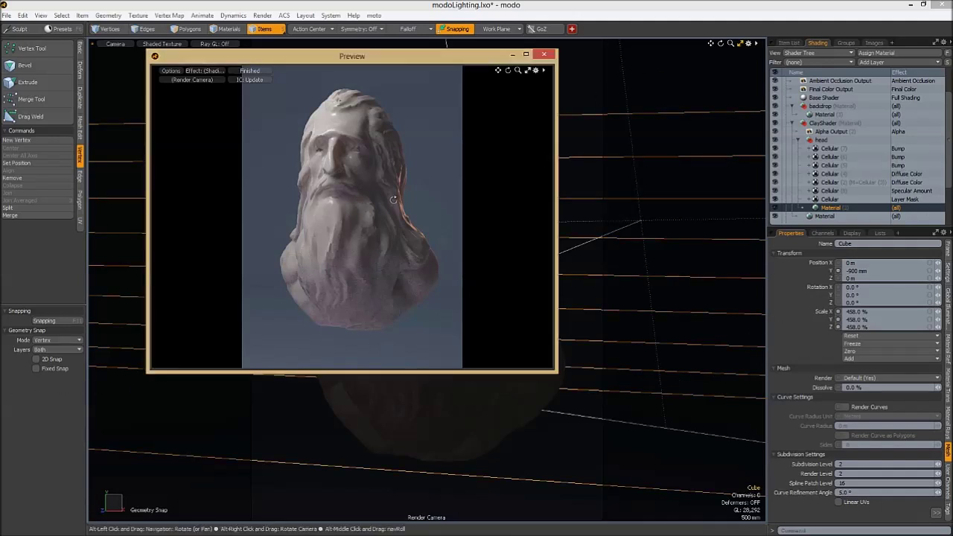
Select the KEY light in the item list and set its radiance to about 3.4 W/srm2
scroll(391, 199, "up", 5)
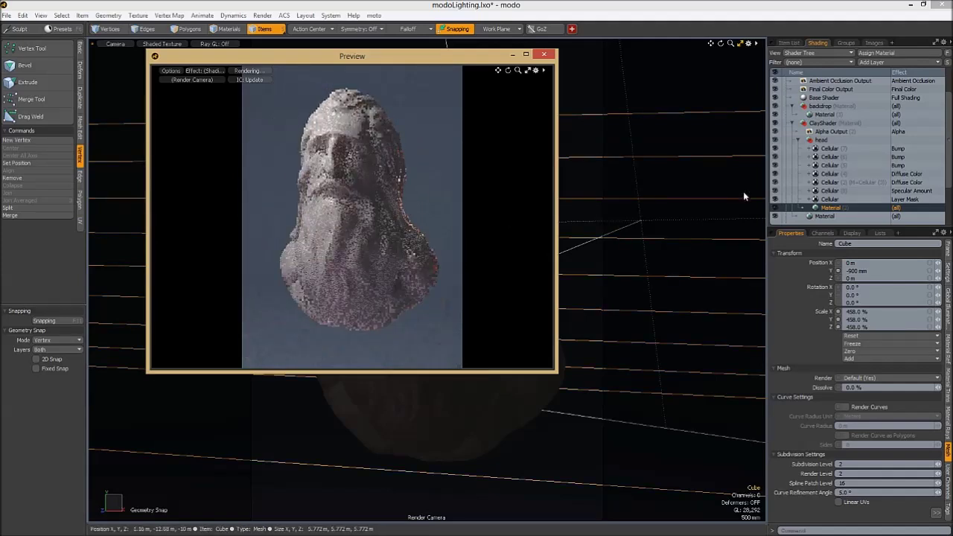
left_click(791, 43)
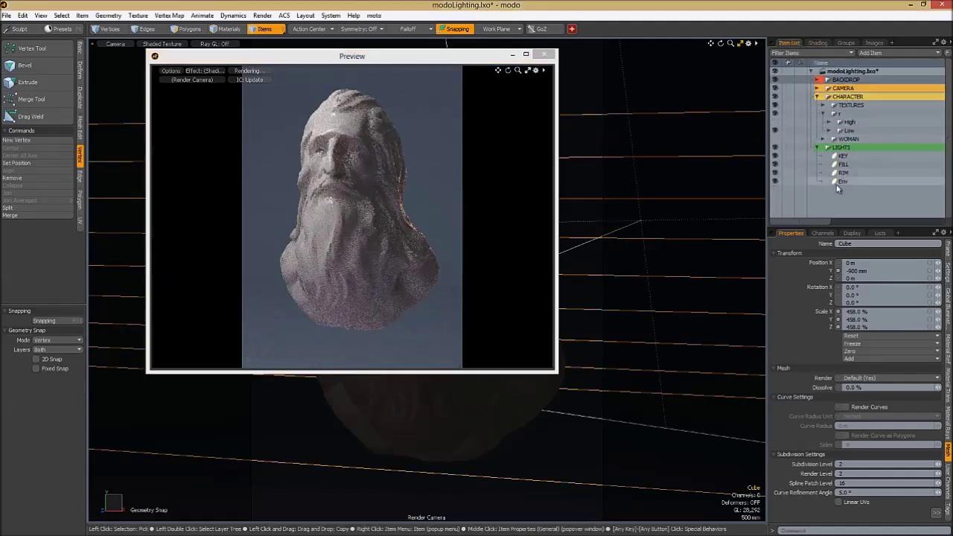
left_click(845, 156)
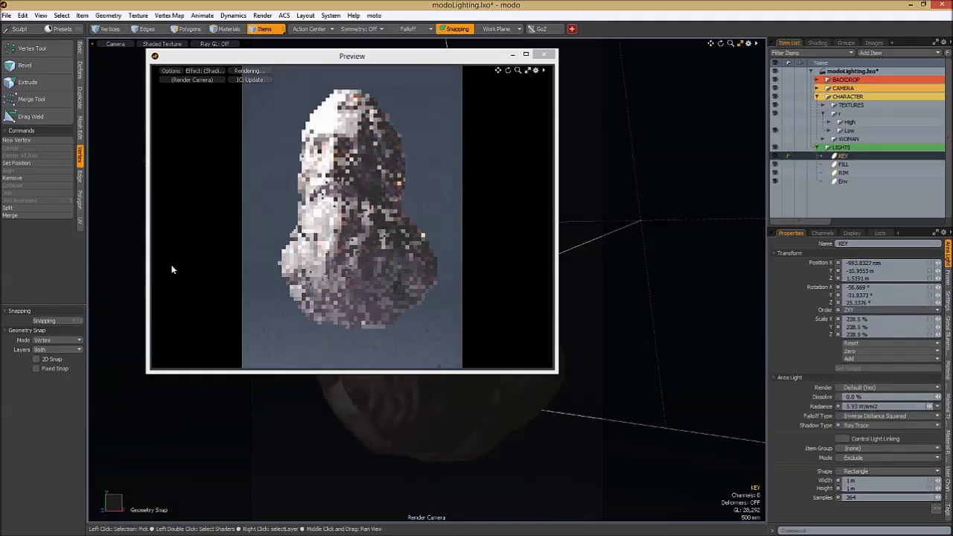
left_click_drag(929, 407, 911, 406)
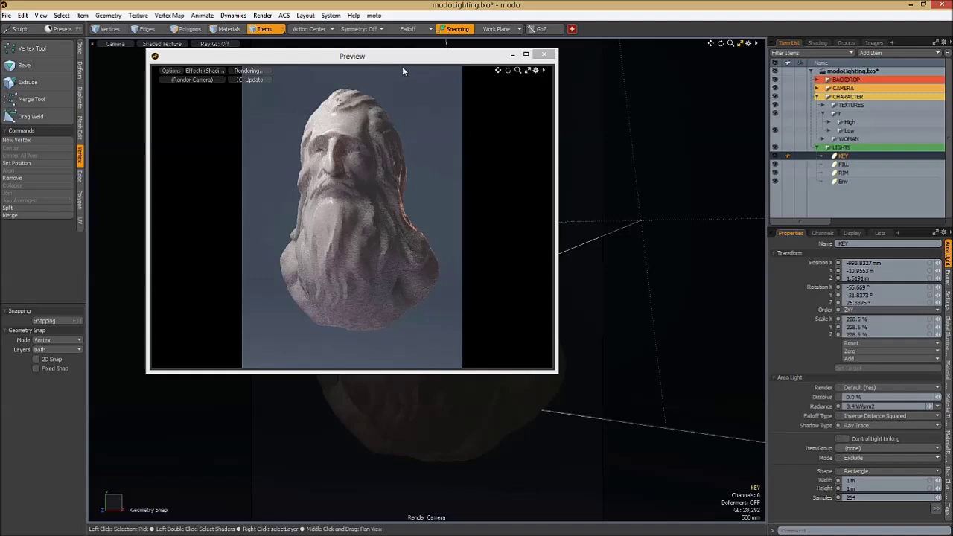
Set the render preview's quality to Final Render Quality
left_click_drag(406, 60, 409, 68)
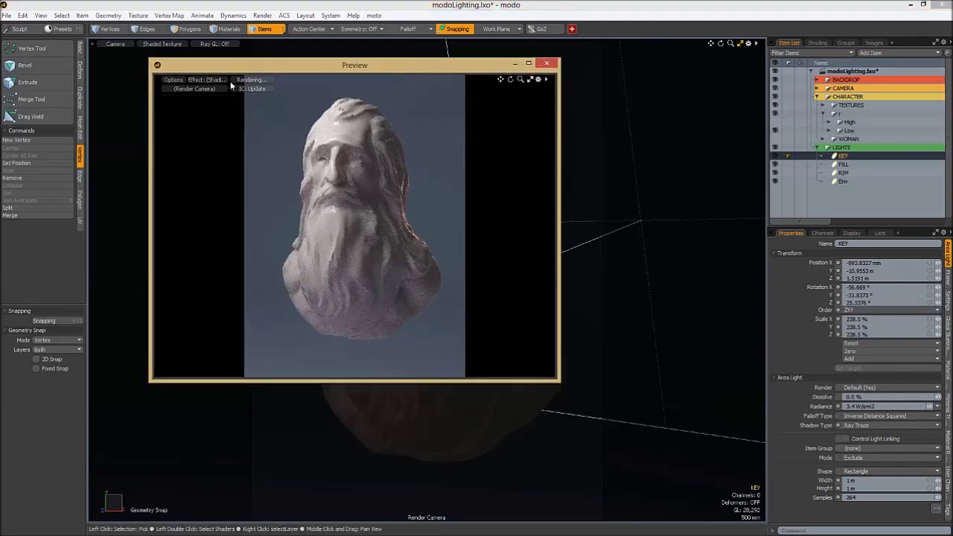
left_click(177, 82)
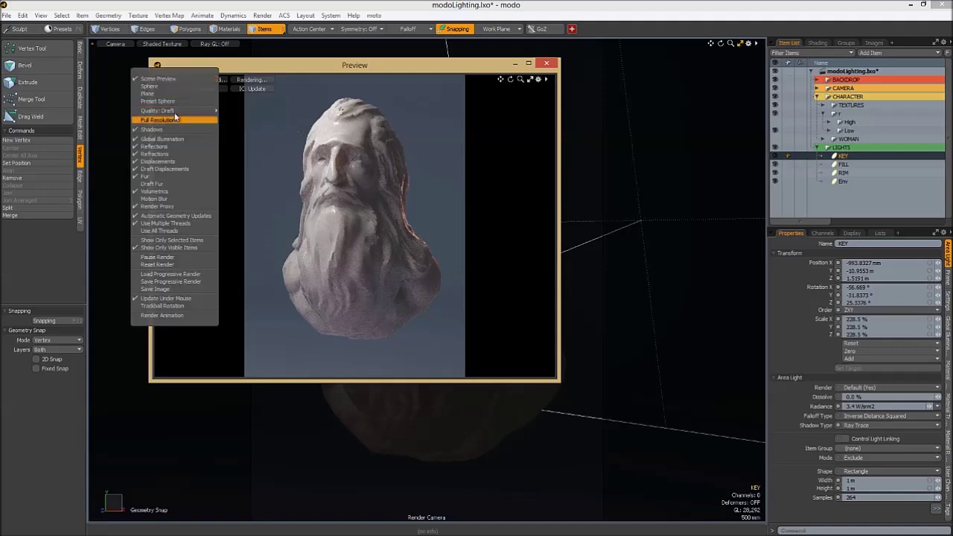
mouse_move(176, 116)
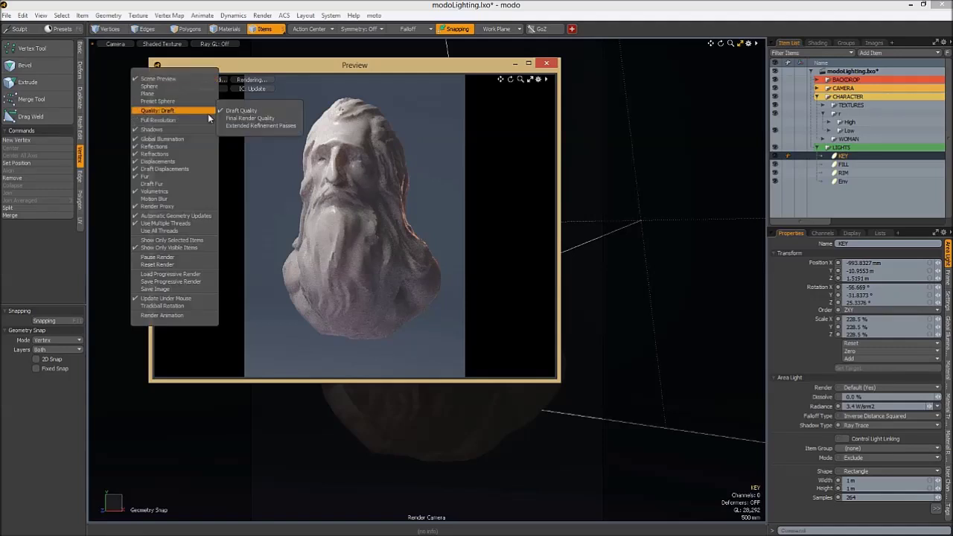
left_click_drag(290, 72, 291, 63)
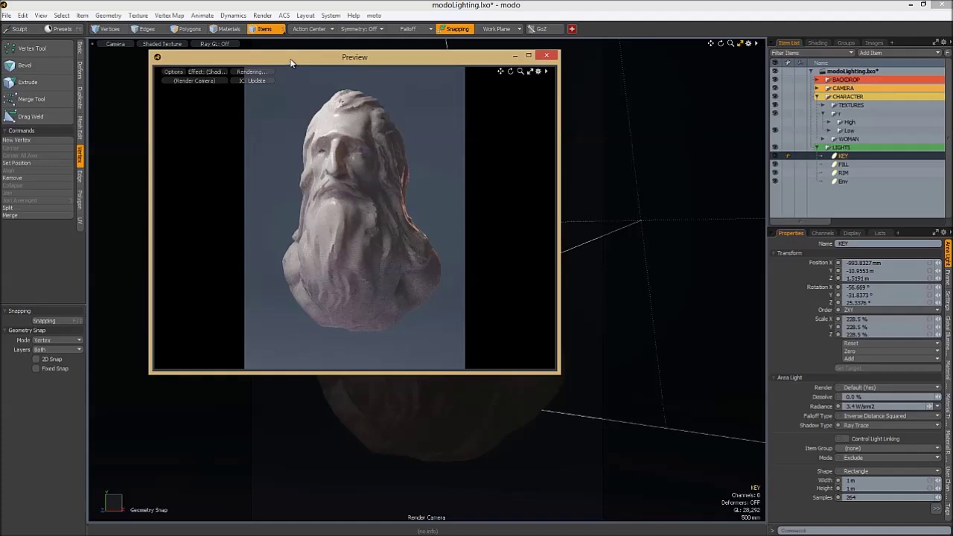
left_click(170, 73)
mouse_move(168, 105)
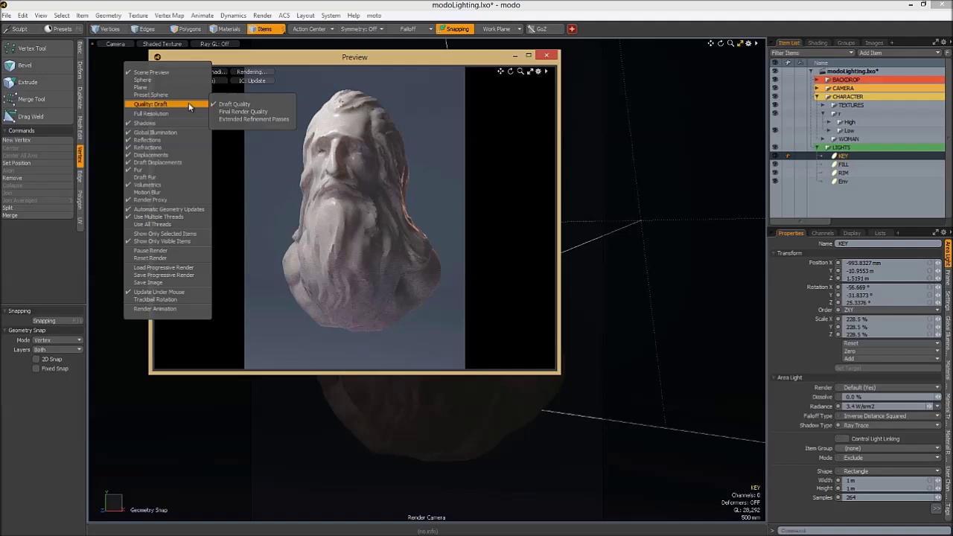
left_click(248, 112)
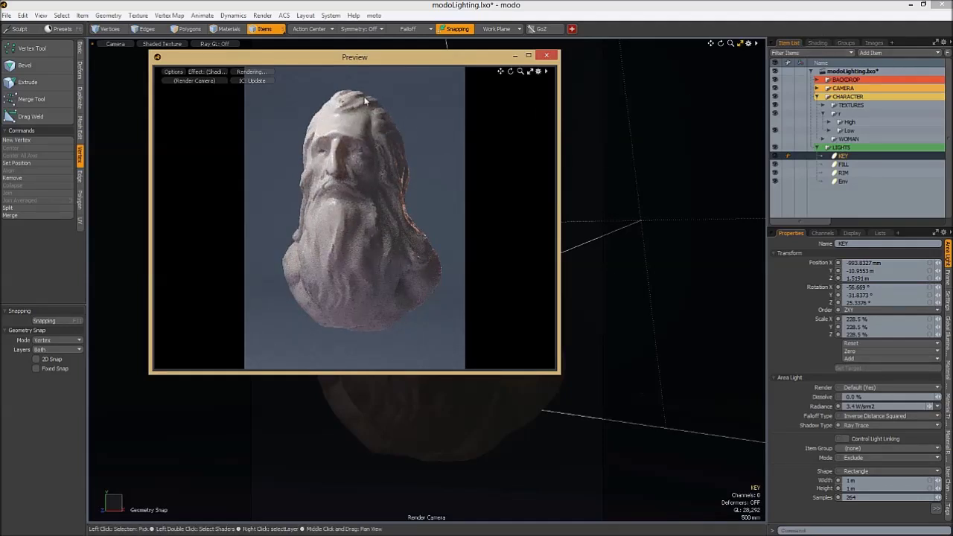
Switch the preview quality to Extended Refinement Passes
left_click(173, 72)
mouse_move(164, 107)
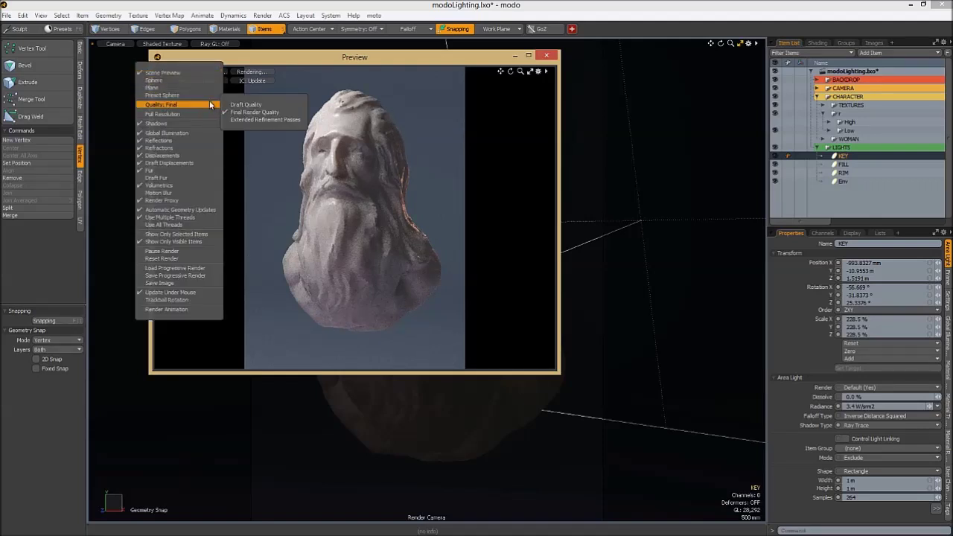
left_click(266, 121)
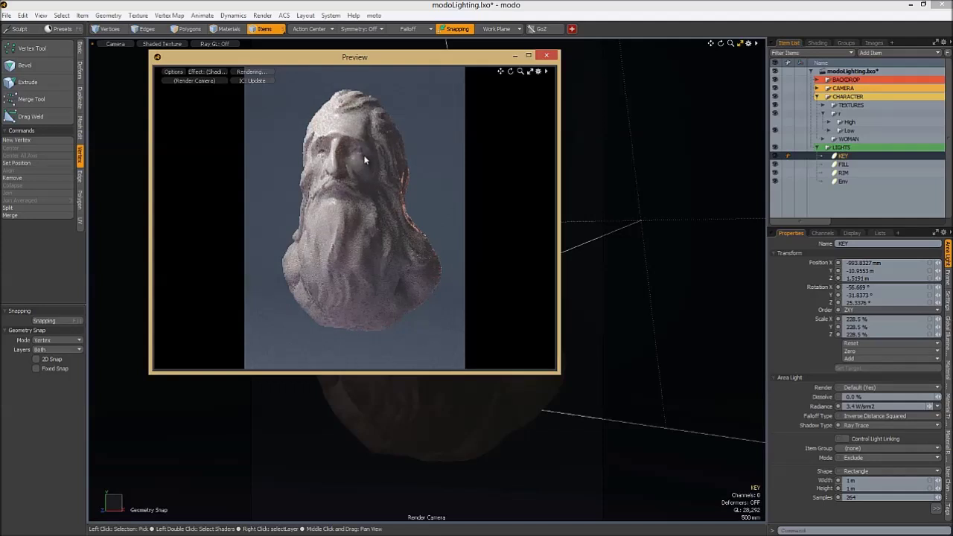
left_click(174, 72)
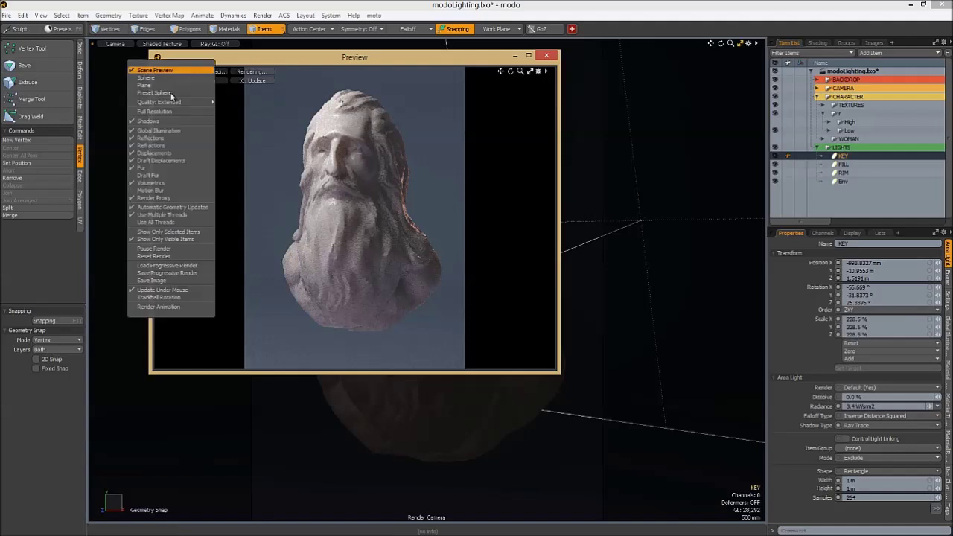
mouse_move(188, 106)
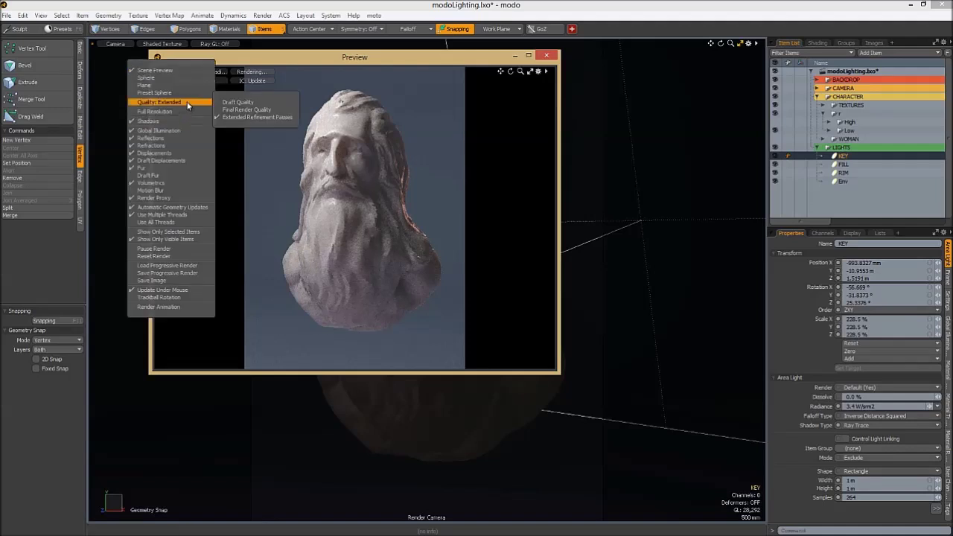
left_click(264, 59)
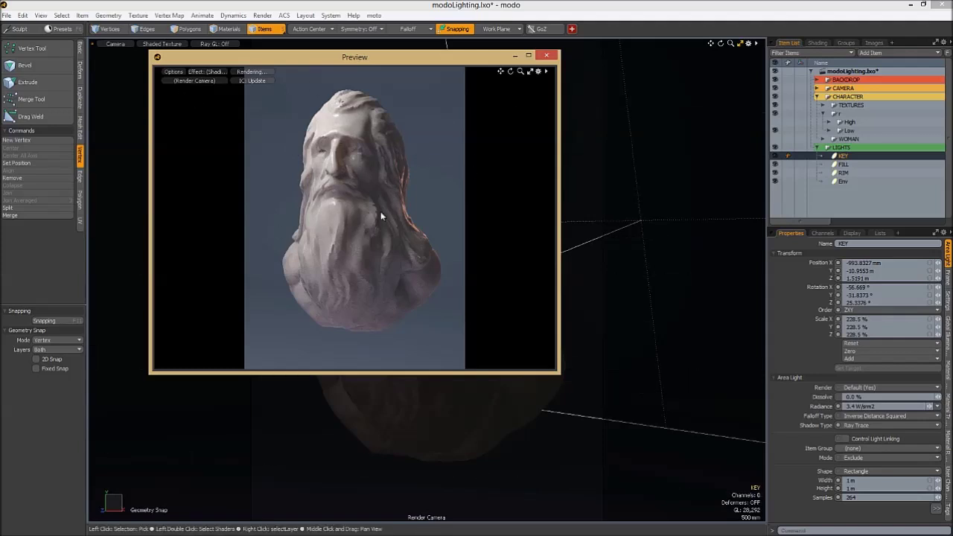
Turn on Full Resolution for the render preview
left_click(174, 73)
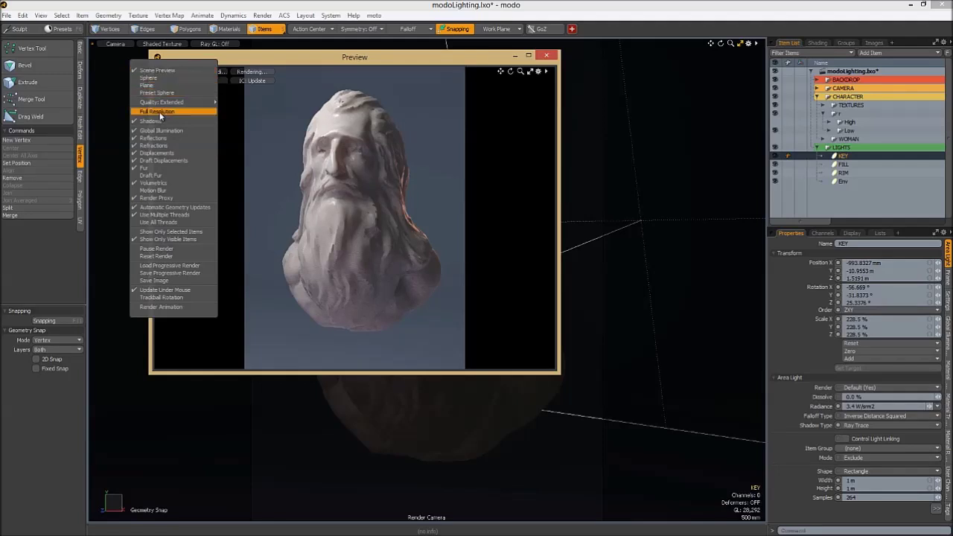
left_click(159, 113)
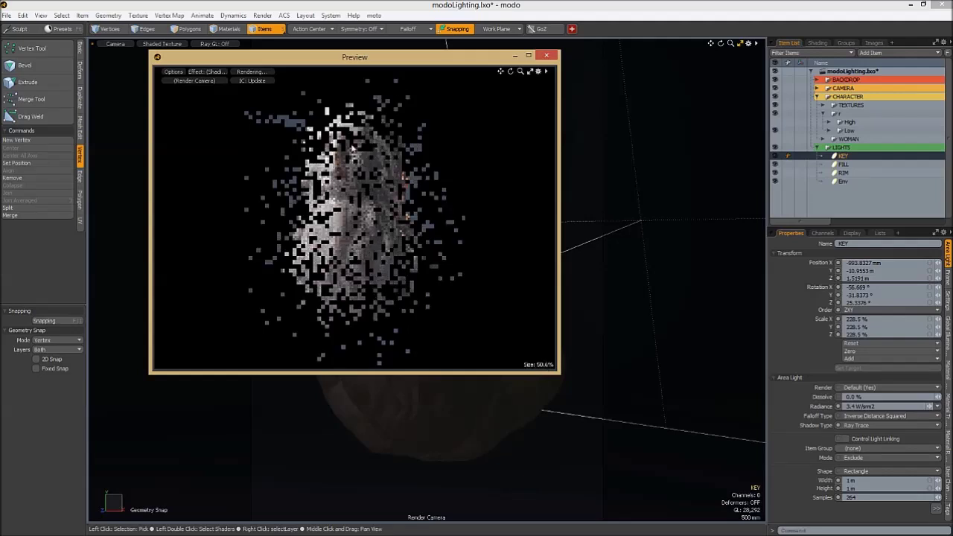
left_click(173, 71)
left_click(179, 187)
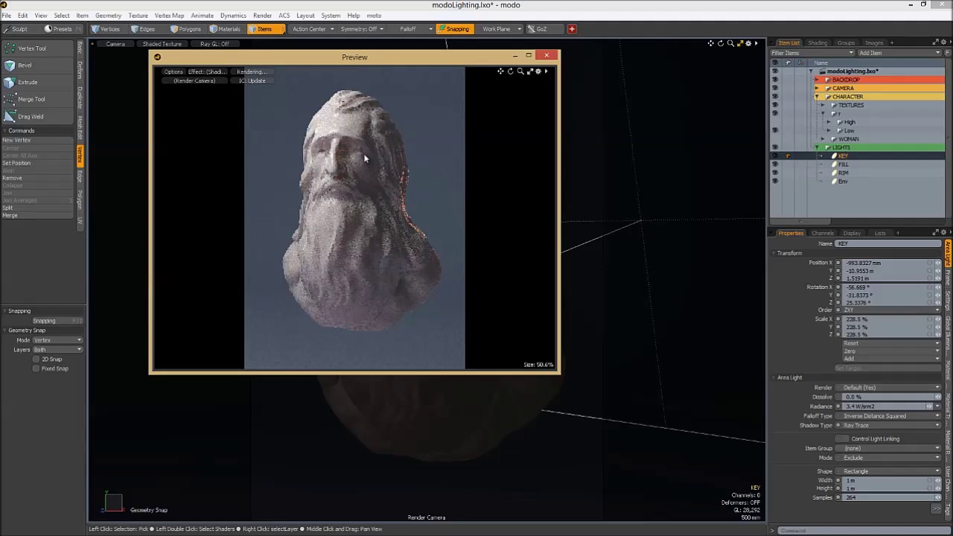
left_click(256, 112)
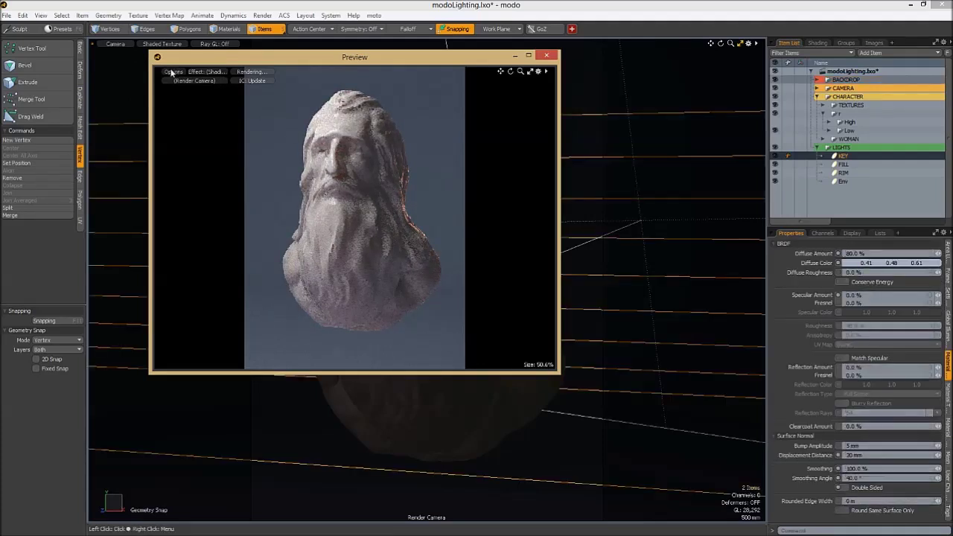
left_click(173, 71)
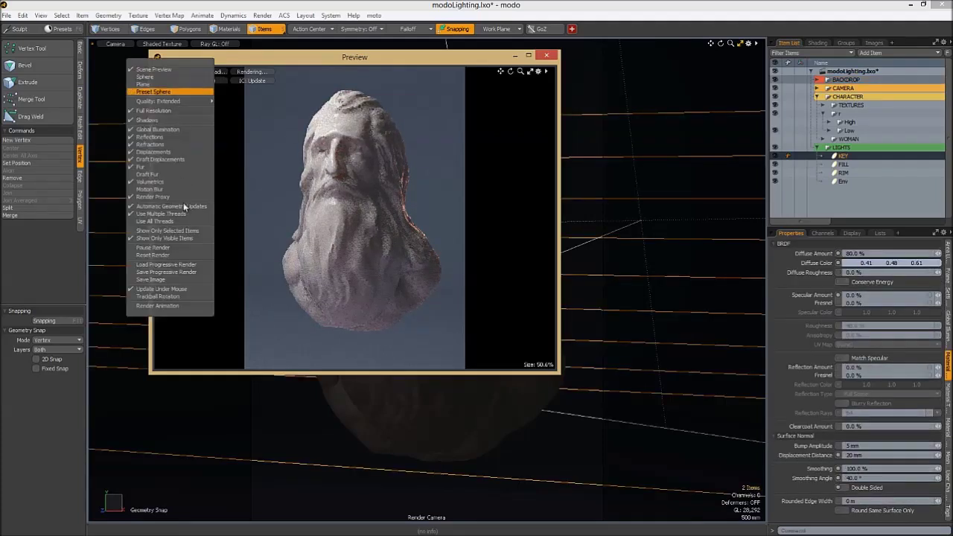
left_click(170, 272)
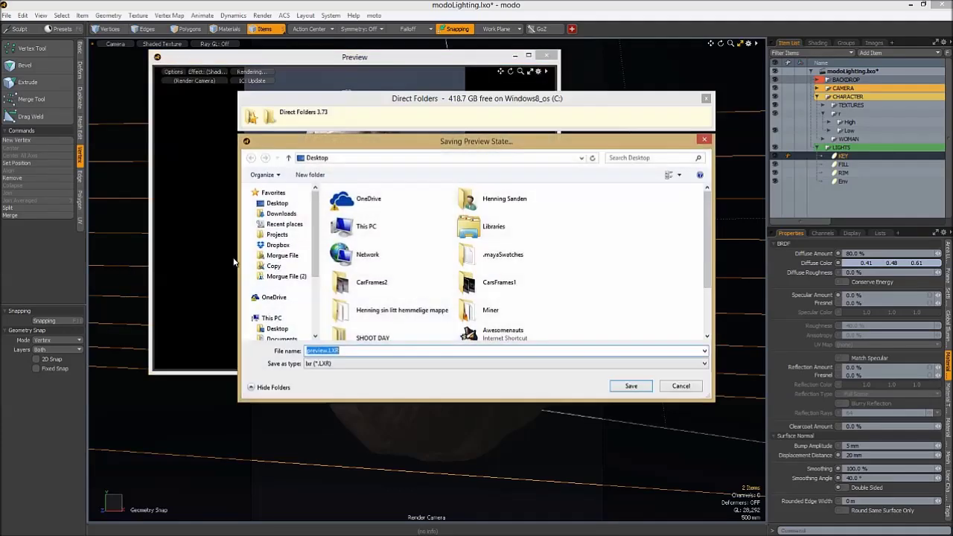
left_click(678, 386)
Load the progressive render preview.LXR from the Desktop into the preview
left_click(165, 73)
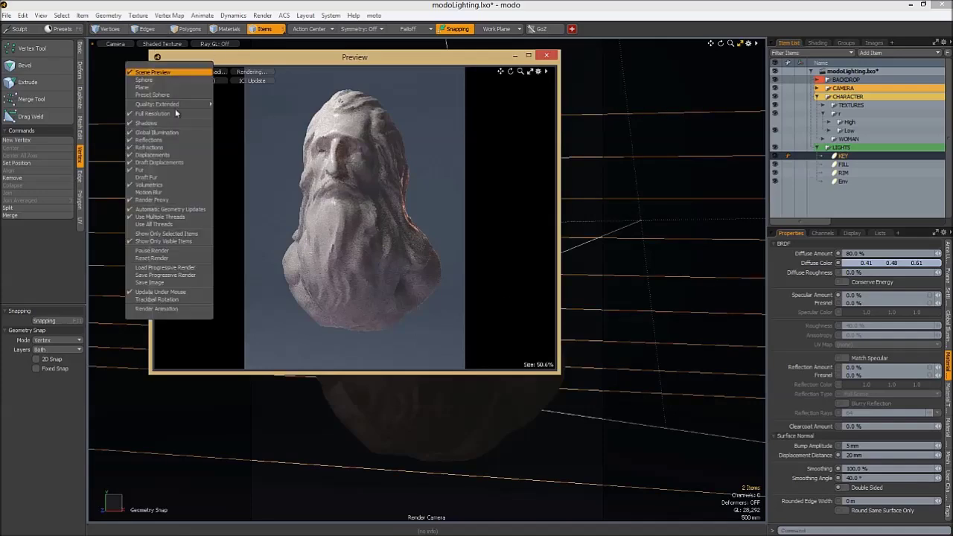
left_click(162, 267)
left_click(512, 317)
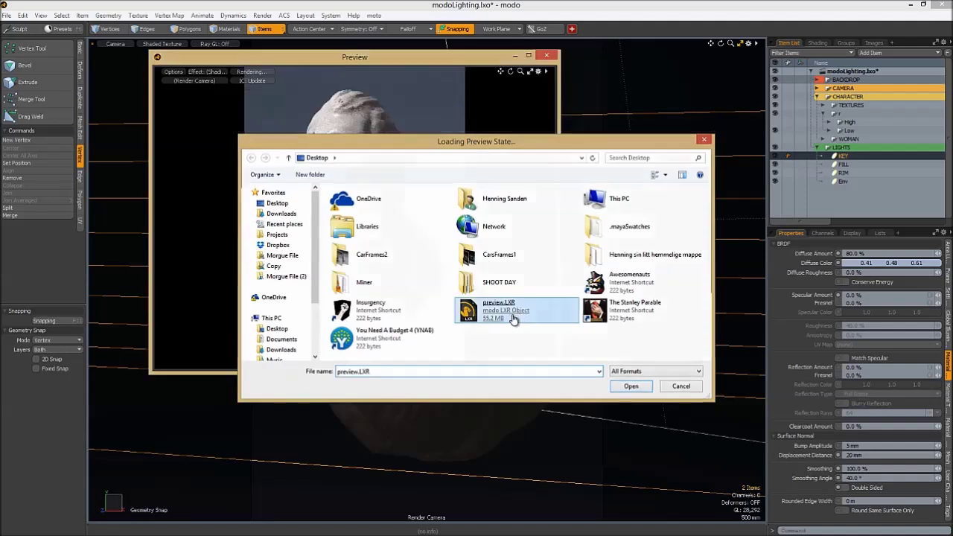
double_click(512, 317)
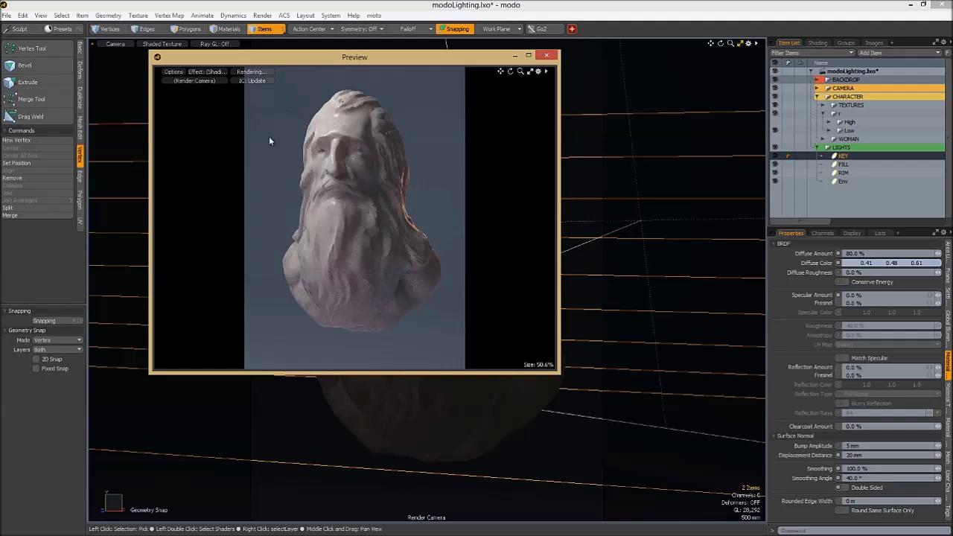
Examine the Render item's frame width and height settings from the Shader Tree
left_click(173, 72)
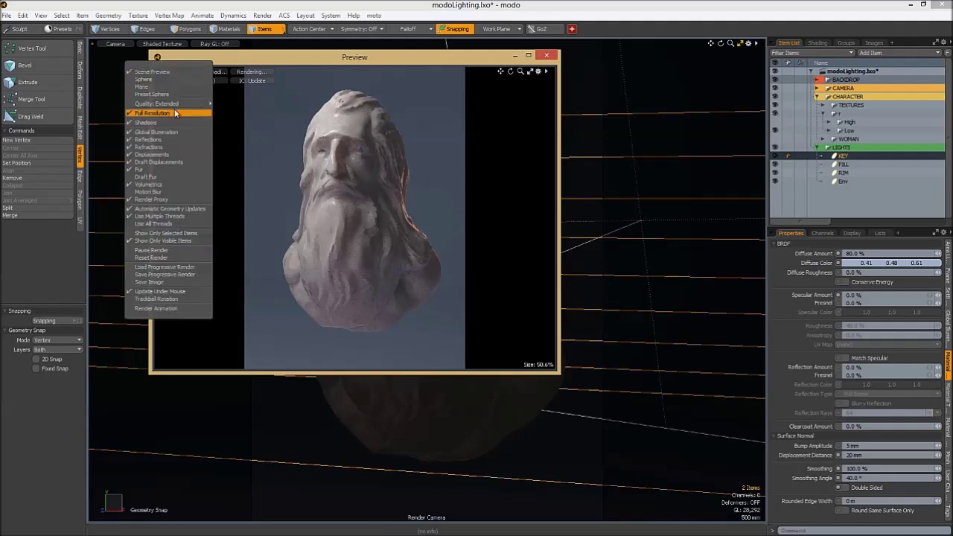
left_click(175, 113)
left_click(818, 43)
left_click(819, 82)
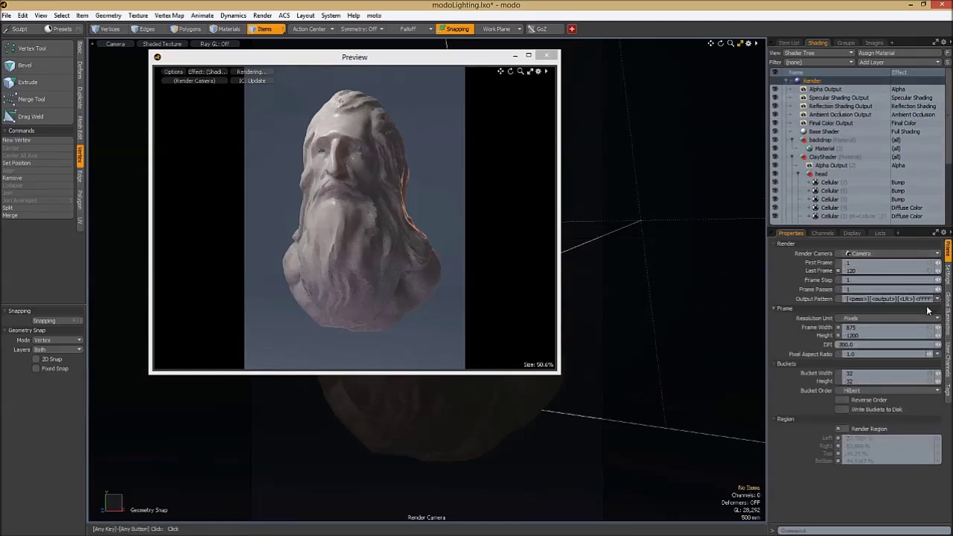
Turn off Full Resolution in the preview and set its quality to Draft Quality
left_click(180, 74)
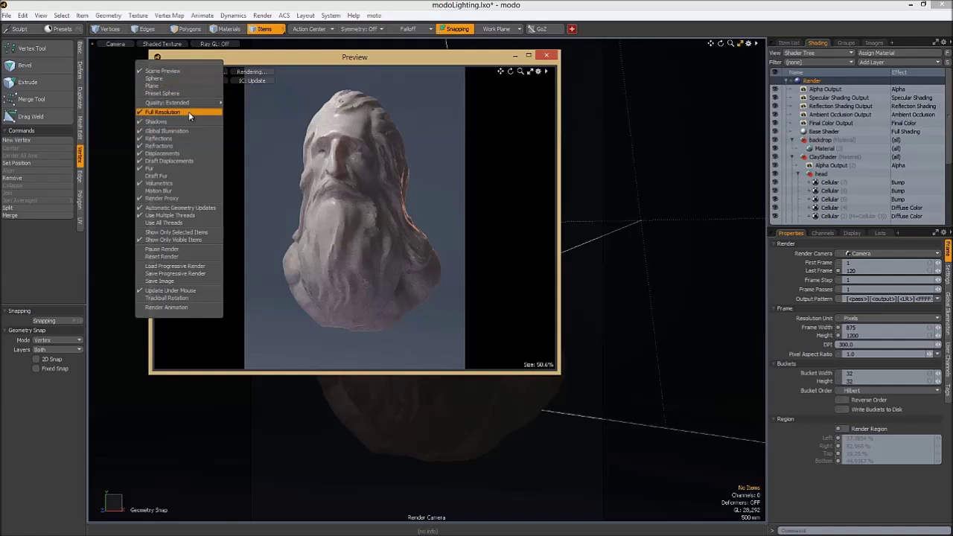
left_click(189, 113)
left_click(171, 74)
mouse_move(183, 104)
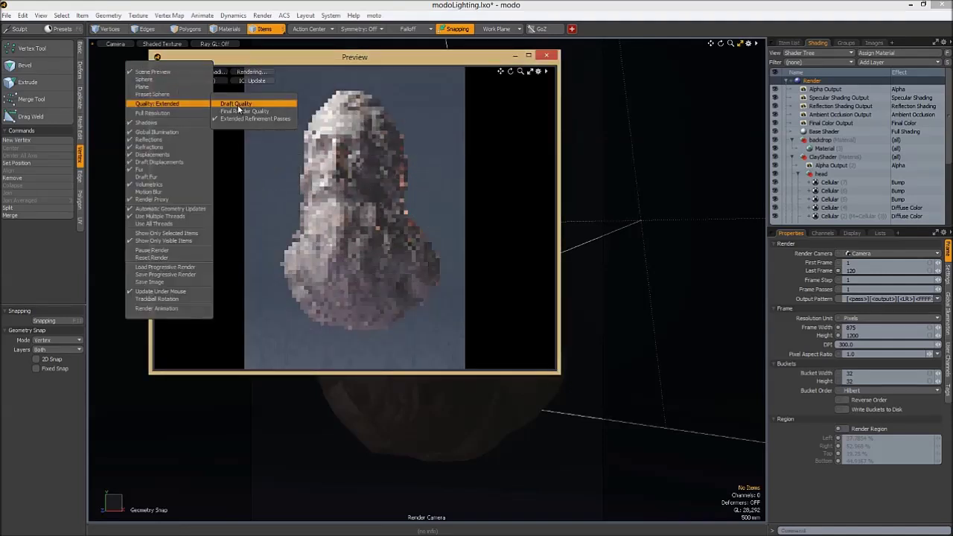
left_click(237, 111)
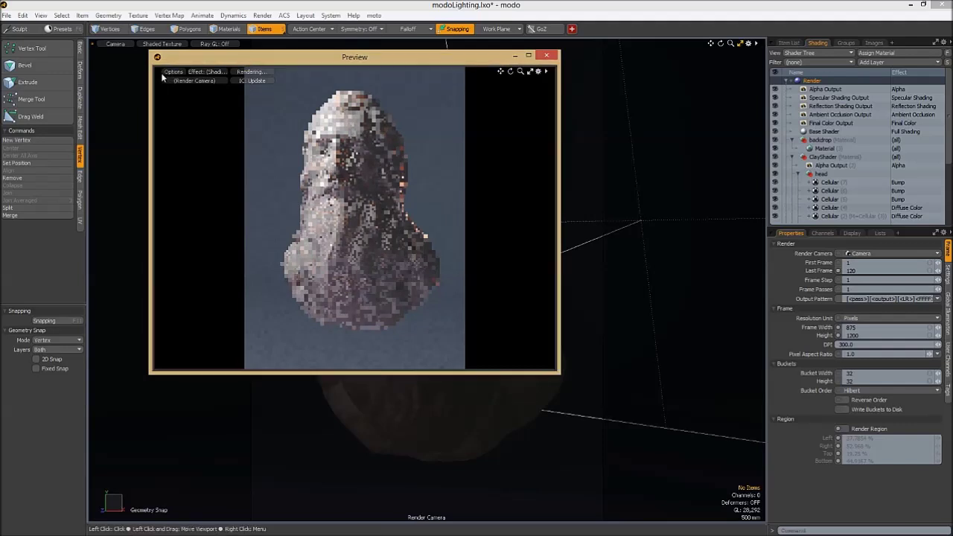
Disable Global Illumination and Shadows in the render preview
left_click(173, 71)
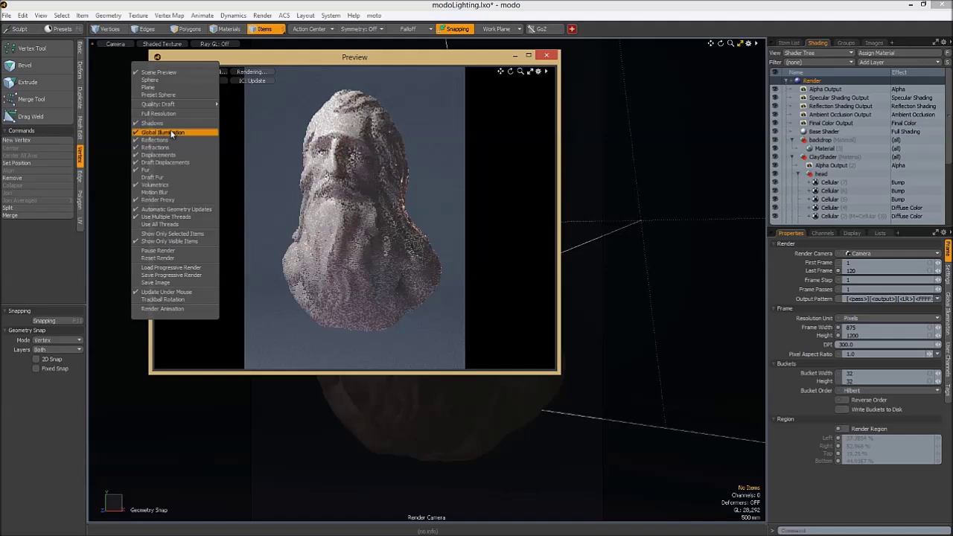
left_click(173, 71)
left_click(173, 71)
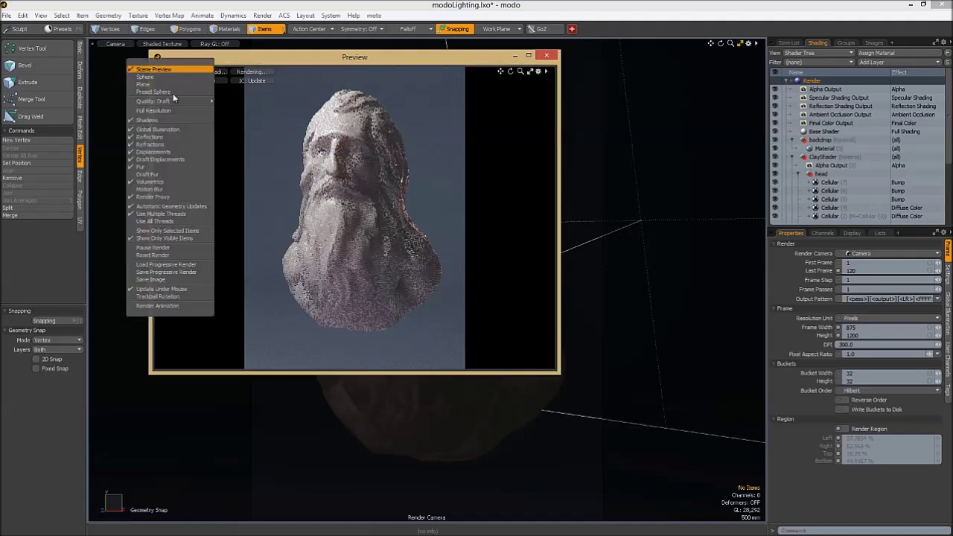
left_click(172, 130)
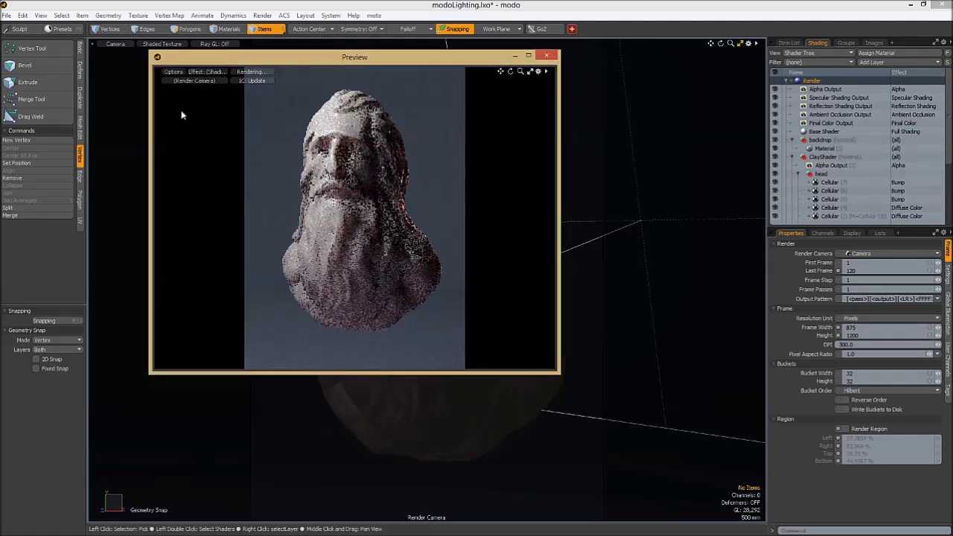
left_click(173, 71)
left_click(171, 124)
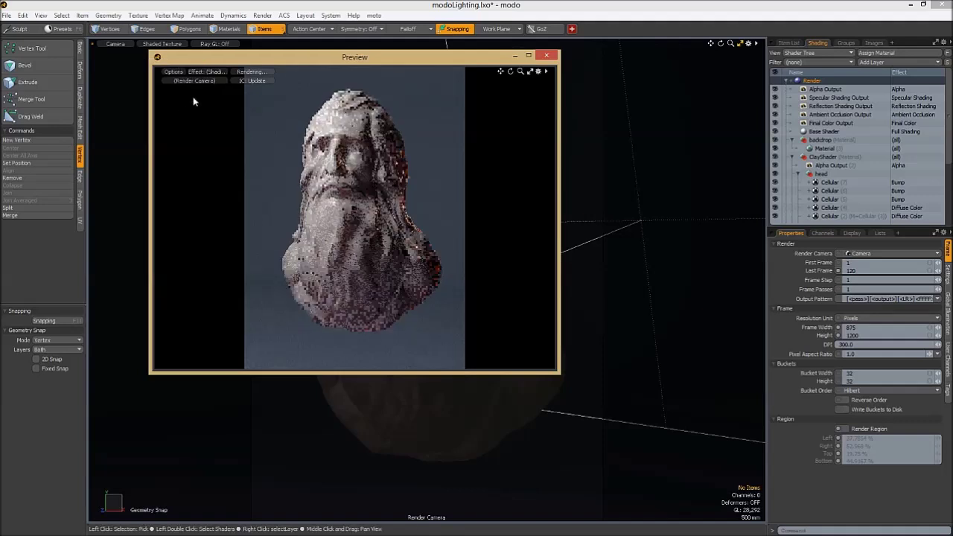
Re-enable Shadows and Global Illumination in the render preview
left_click(173, 71)
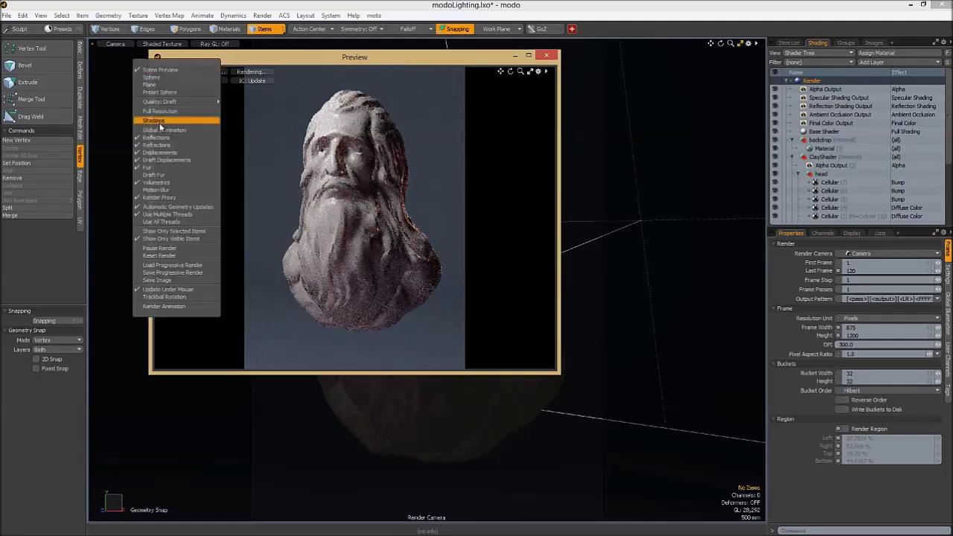
left_click(168, 161)
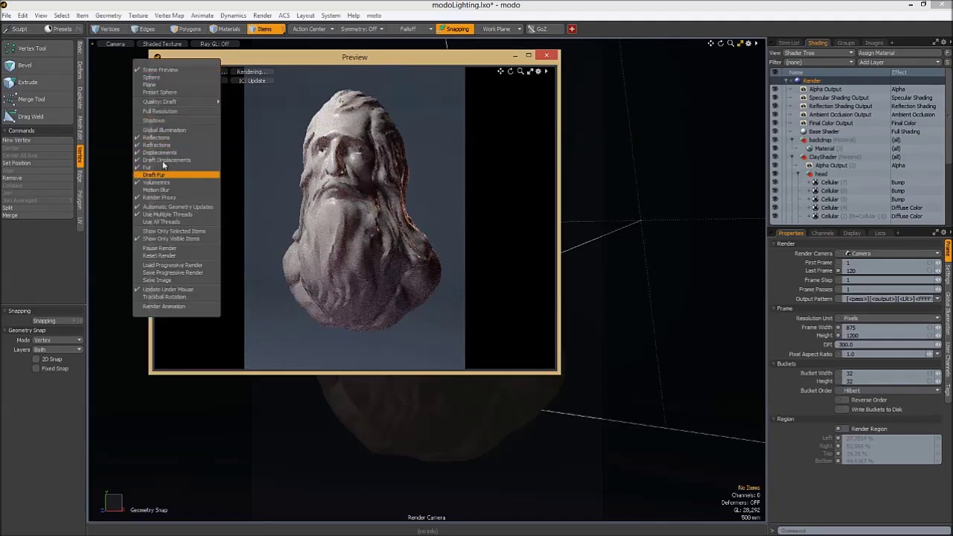
left_click(153, 122)
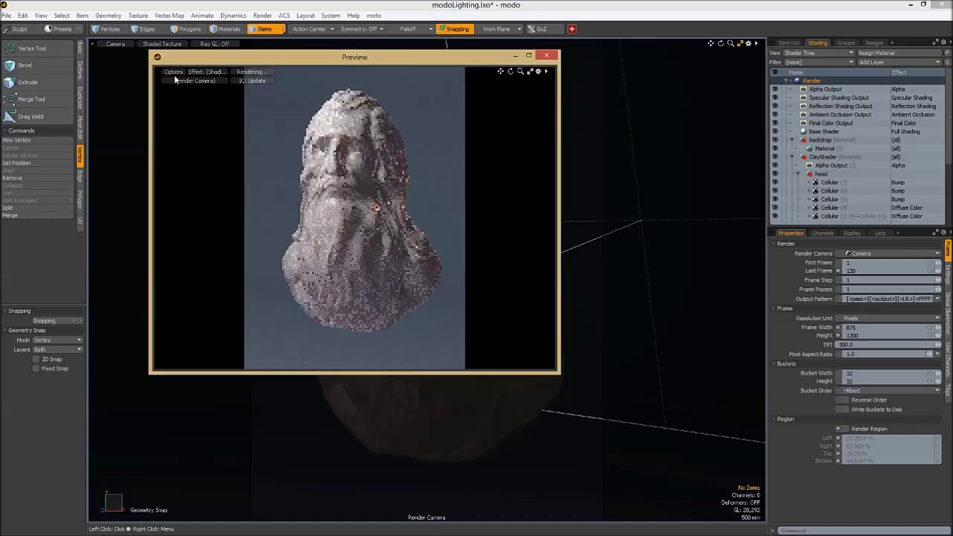
left_click(172, 71)
left_click(169, 125)
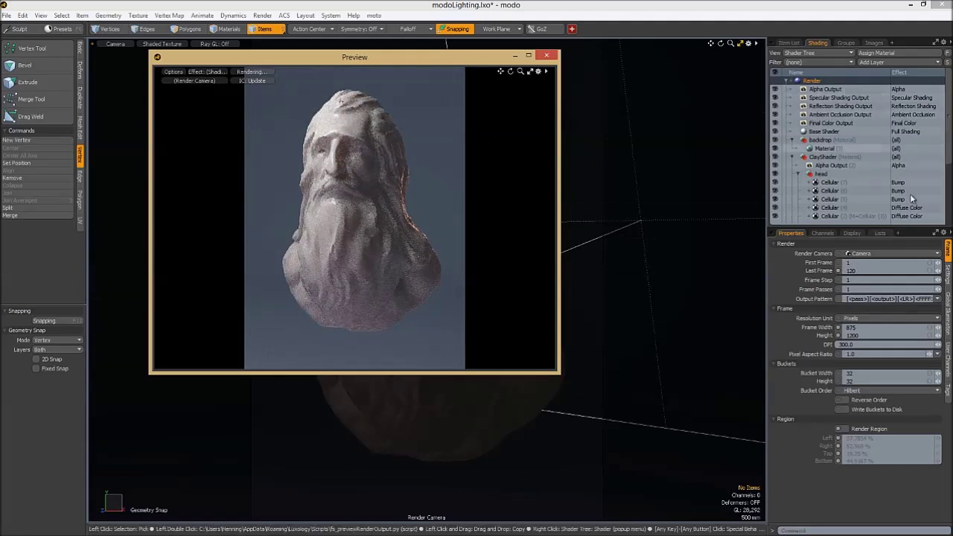
Toggle the Render item's Indirect Illumination off and back on to compare its effect in the preview
left_click(947, 301)
left_click(856, 284)
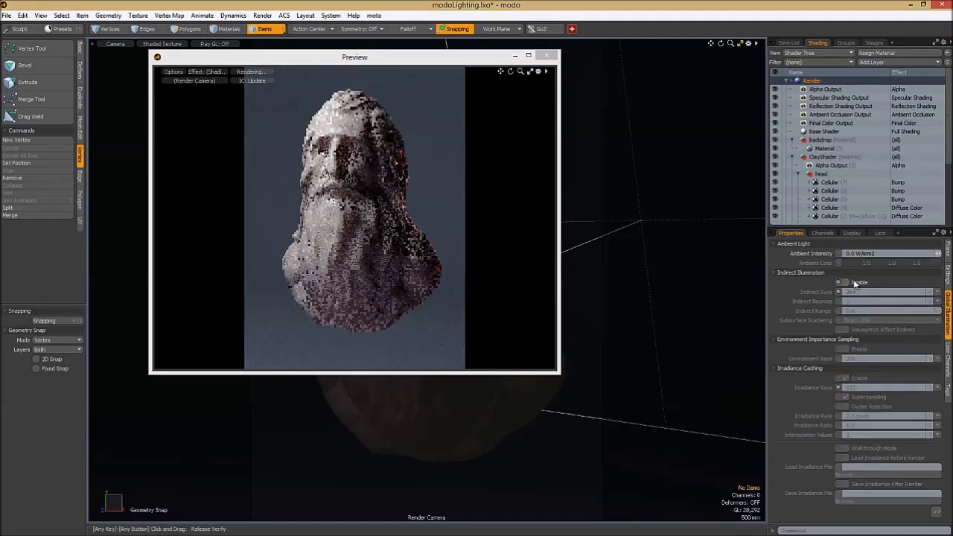
left_click(173, 72)
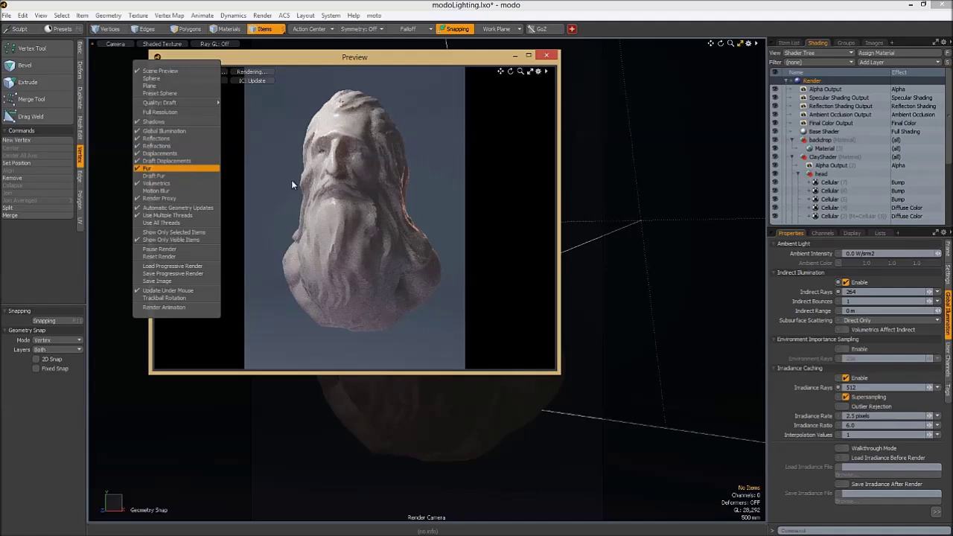
left_click(337, 188)
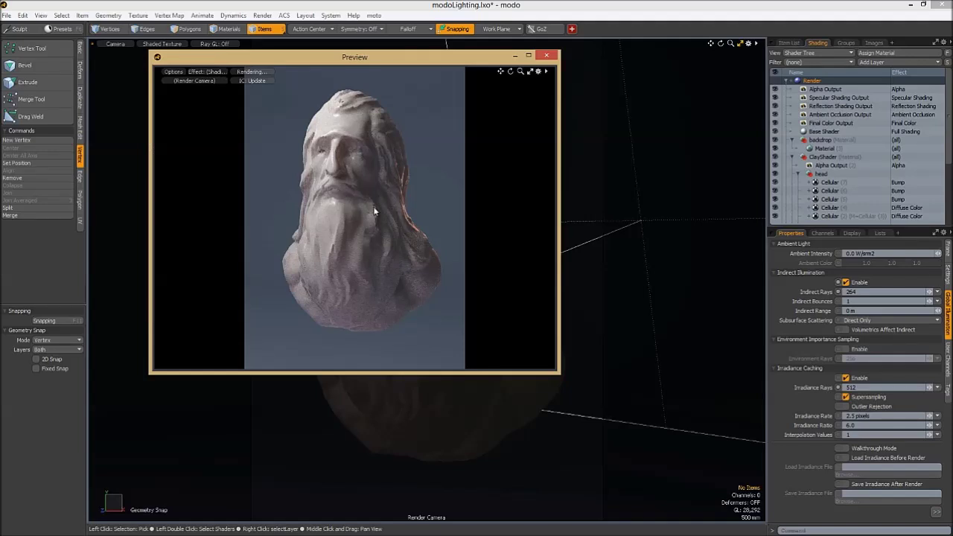
left_click(546, 71)
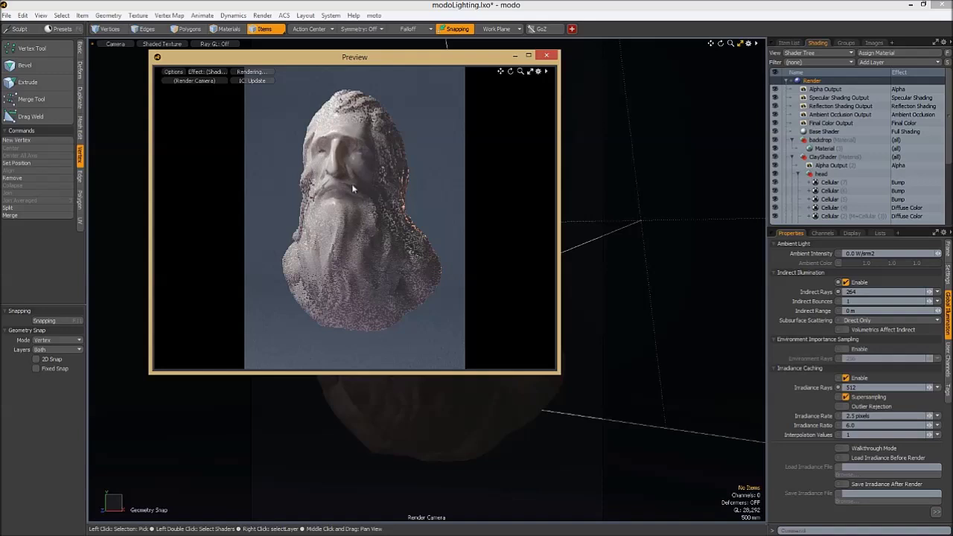
left_click(177, 74)
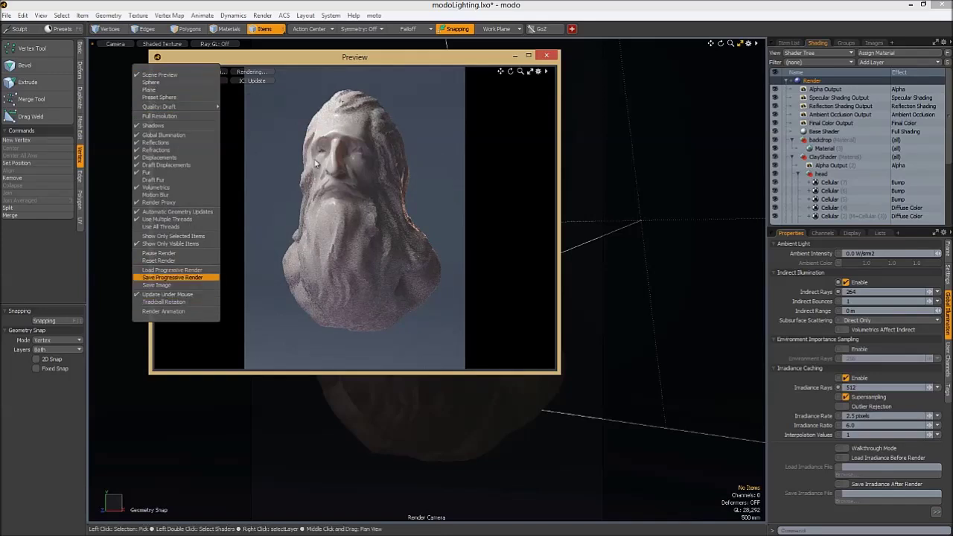
left_click(327, 171)
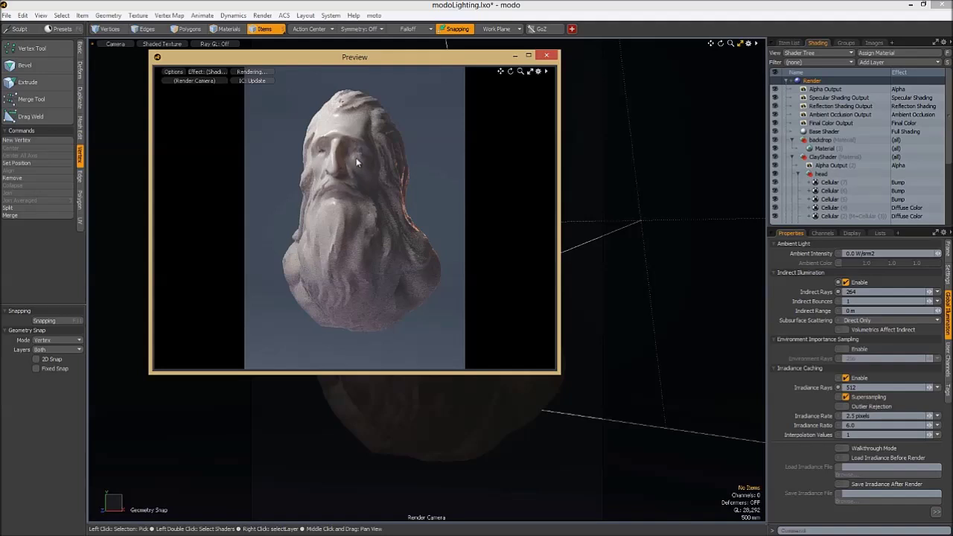
View the Ambient Occlusion, Reflection Shading and Specular Shading outputs one after another in the render preview
left_click(213, 71)
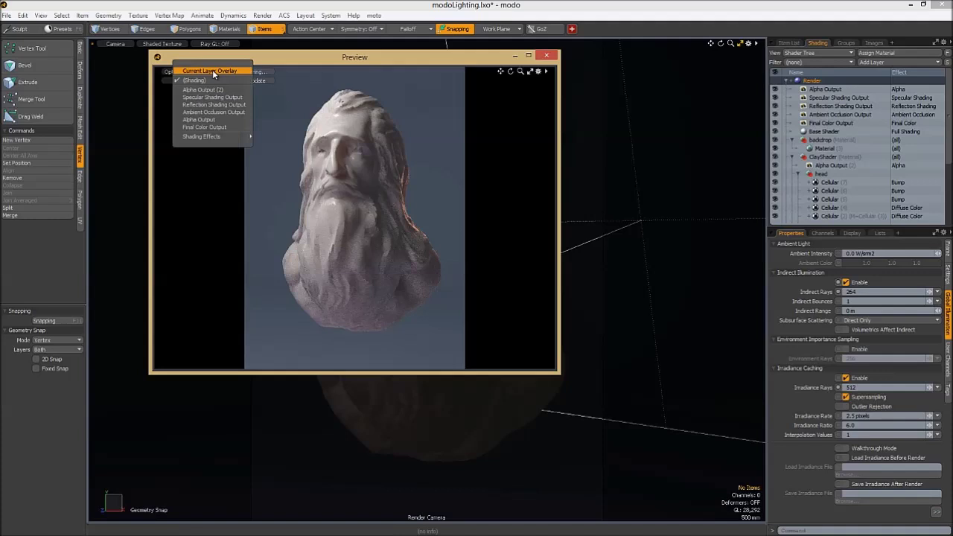
left_click(216, 112)
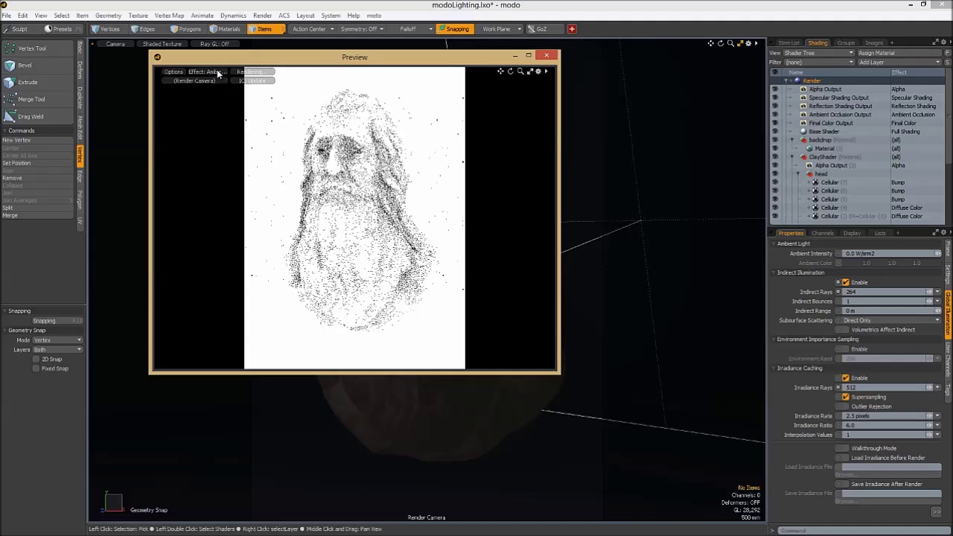
left_click(217, 70)
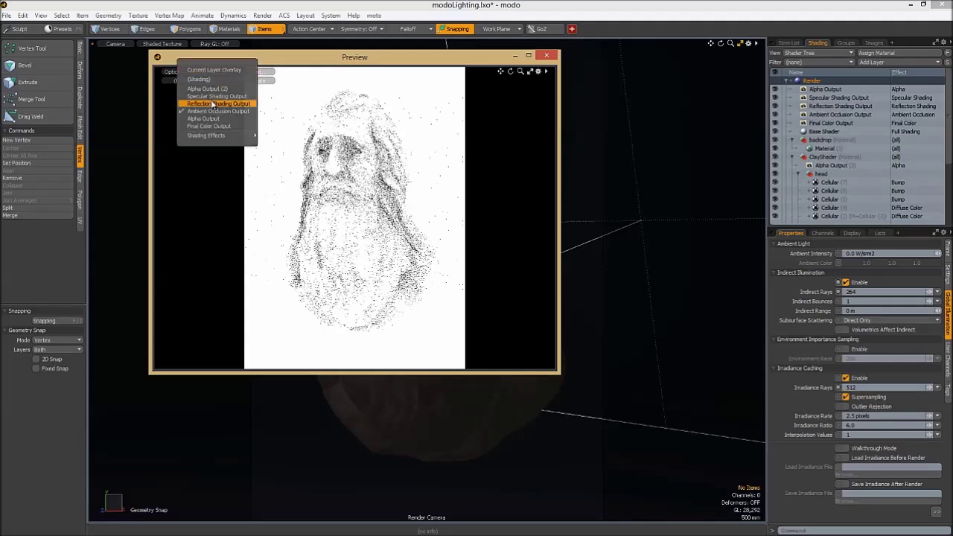
left_click(215, 103)
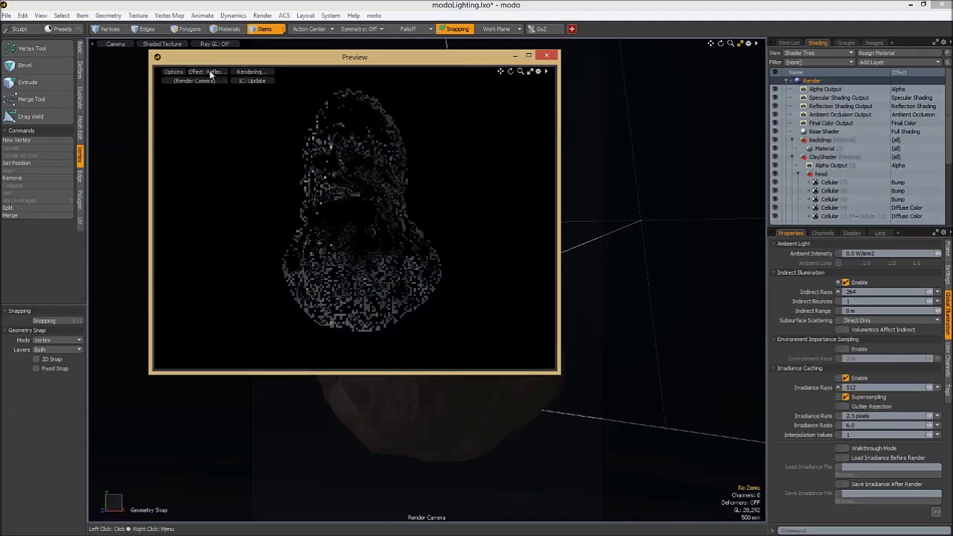
left_click(211, 73)
left_click(226, 104)
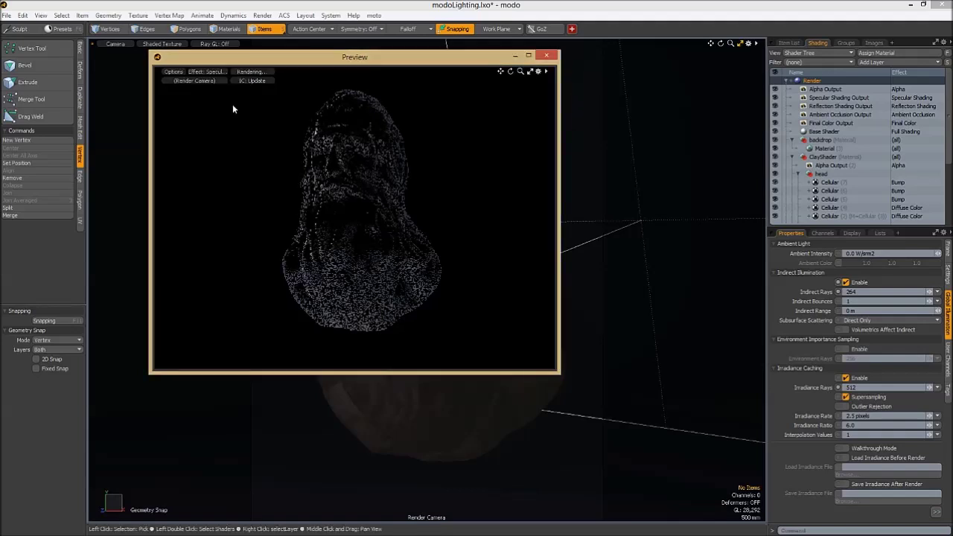
View the Alpha Output in the render preview, followed by the Final Color Output
left_click(219, 70)
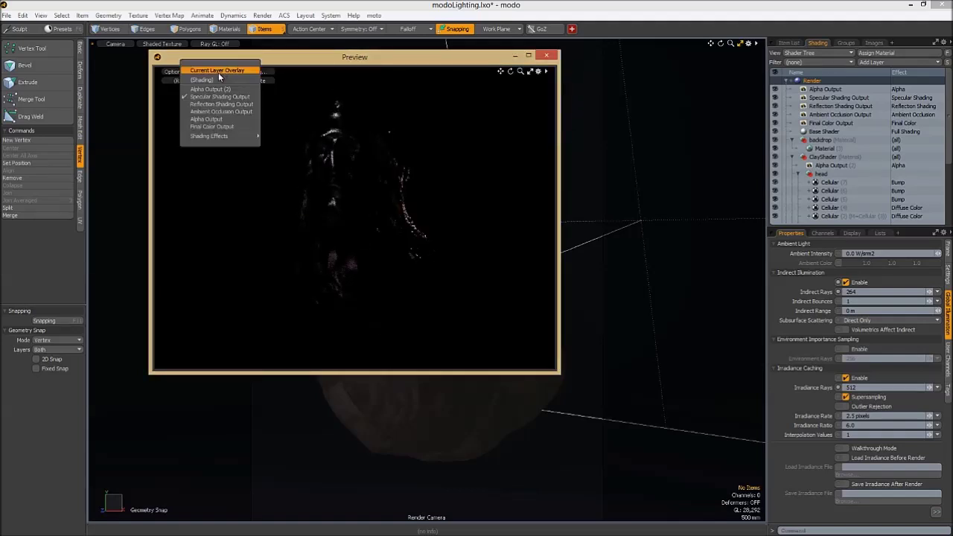
left_click(210, 119)
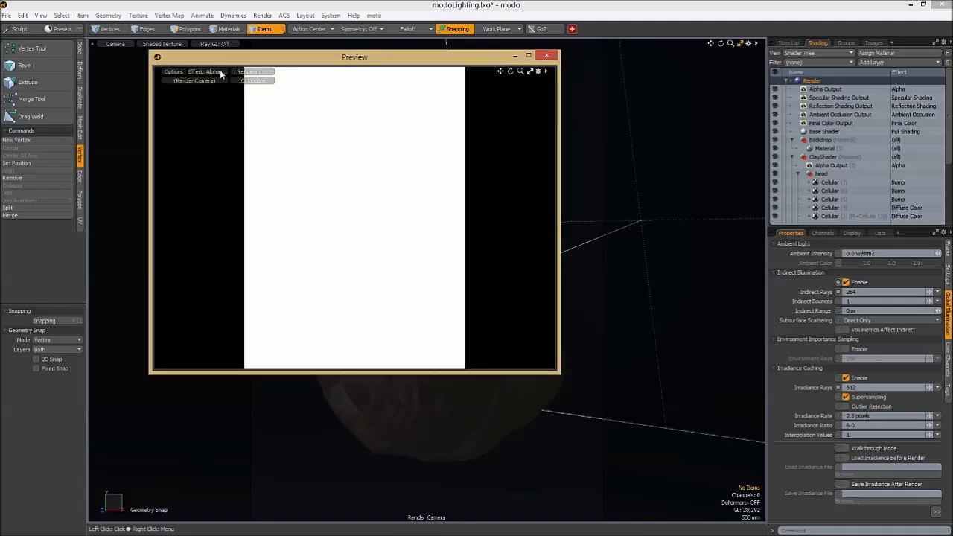
left_click(210, 72)
left_click(227, 128)
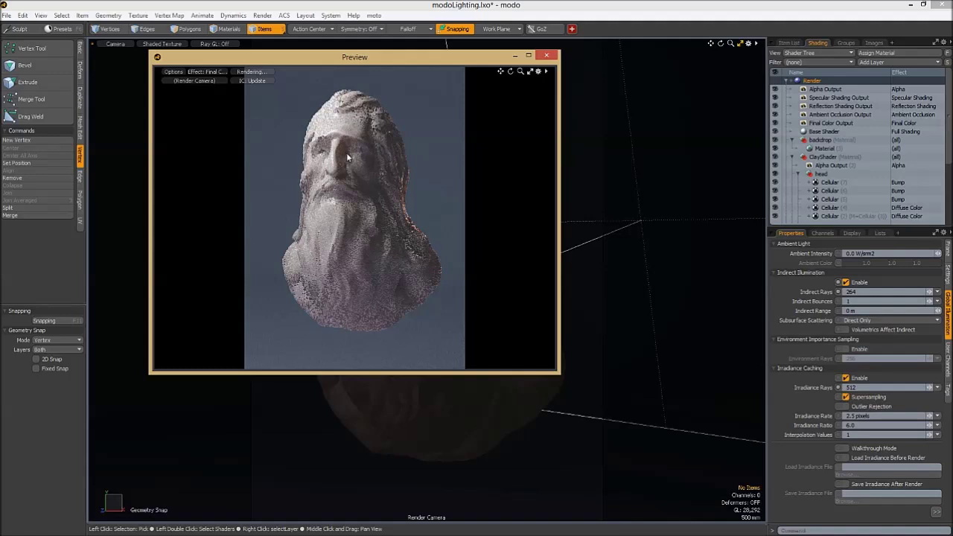
Show the Ambient Occlusion Output in the preview and set its Occlusion Range to 0 m
left_click(197, 72)
left_click(191, 112)
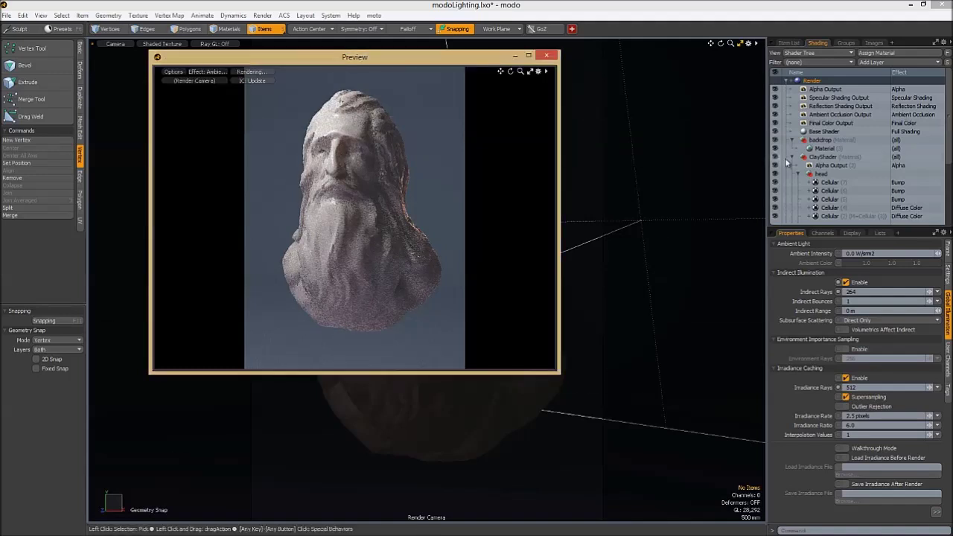
left_click(840, 114)
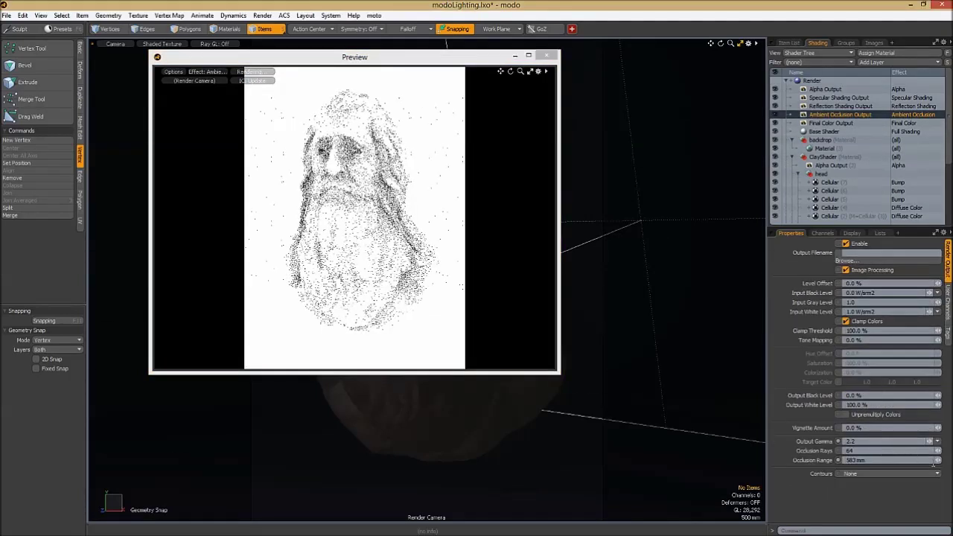
left_click_drag(875, 460, 841, 460)
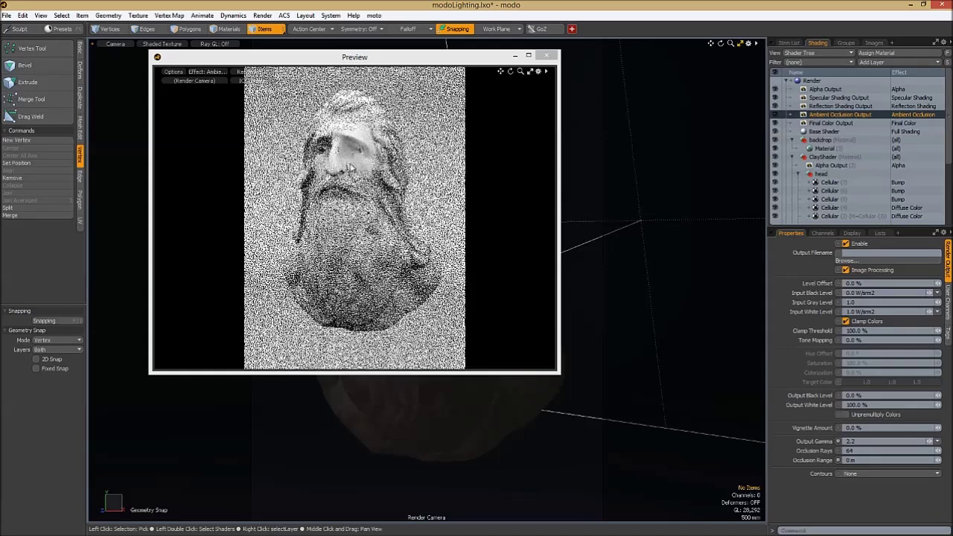
Return the preview to the Final Color Output and move the preview window slightly upward
left_click(216, 70)
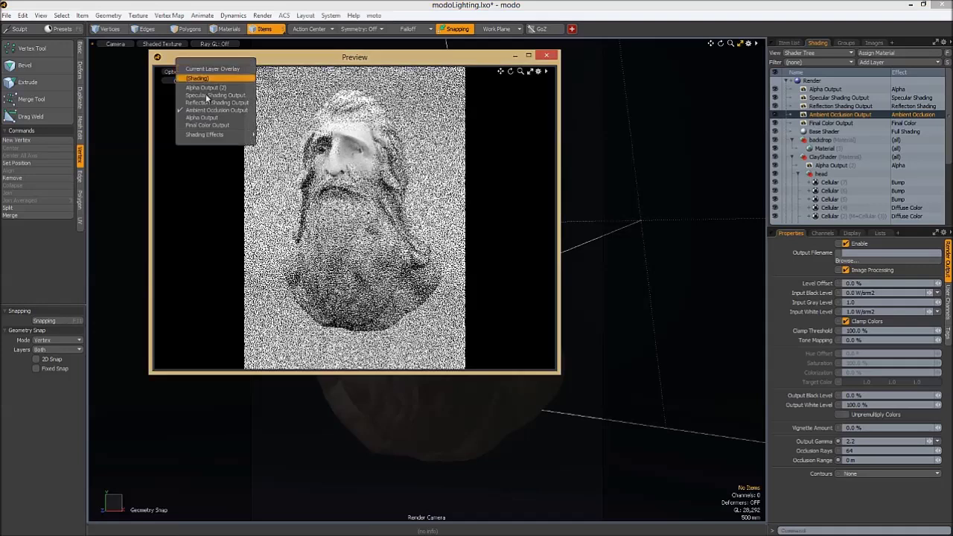
left_click(213, 127)
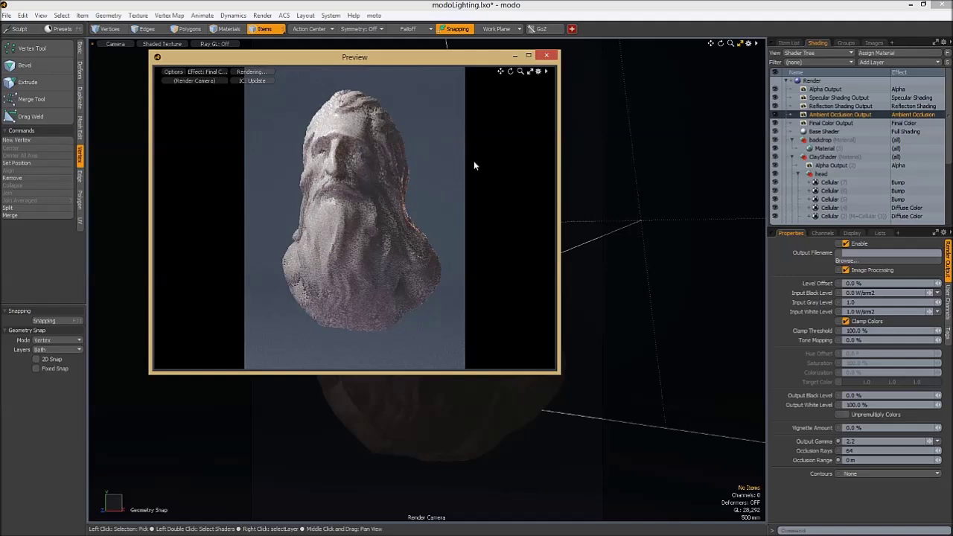
scroll(881, 161, "down", 2)
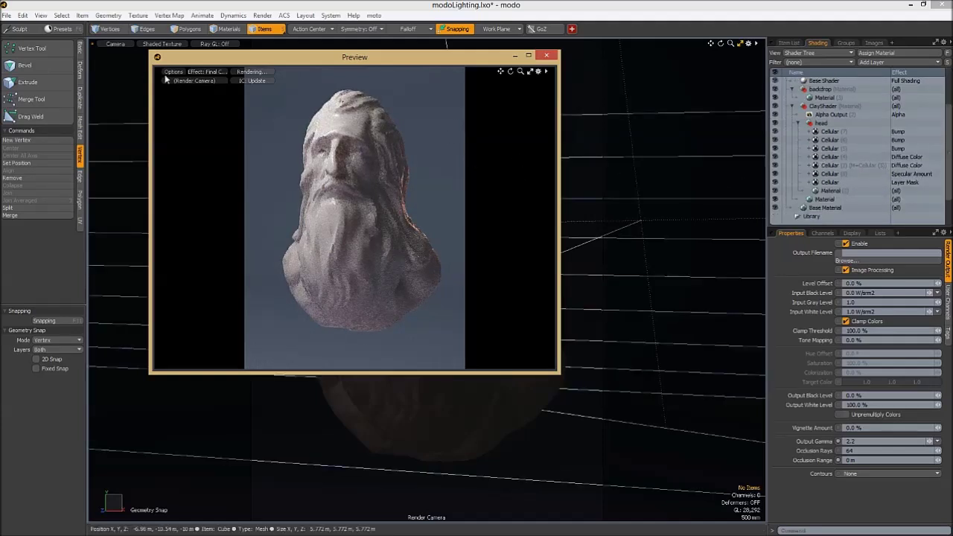
left_click(213, 70)
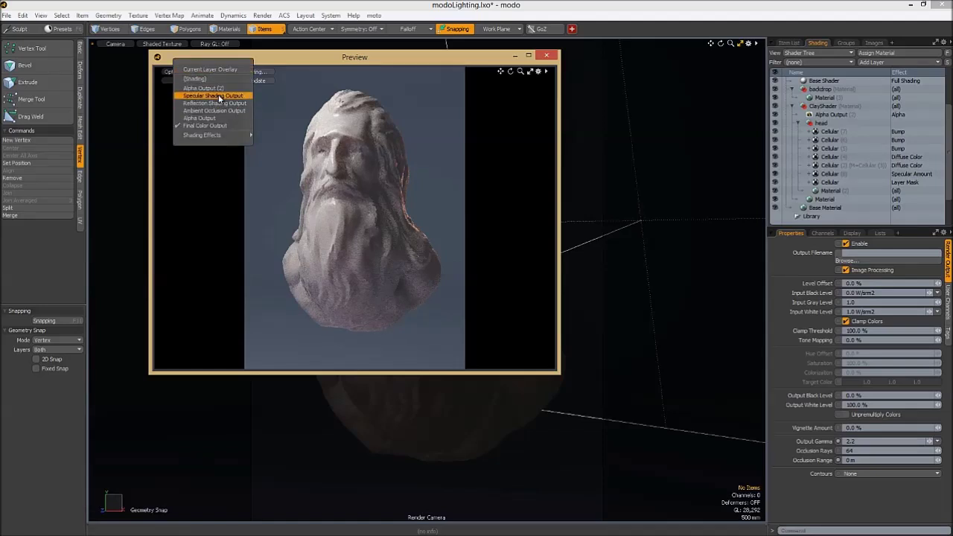
left_click(357, 145)
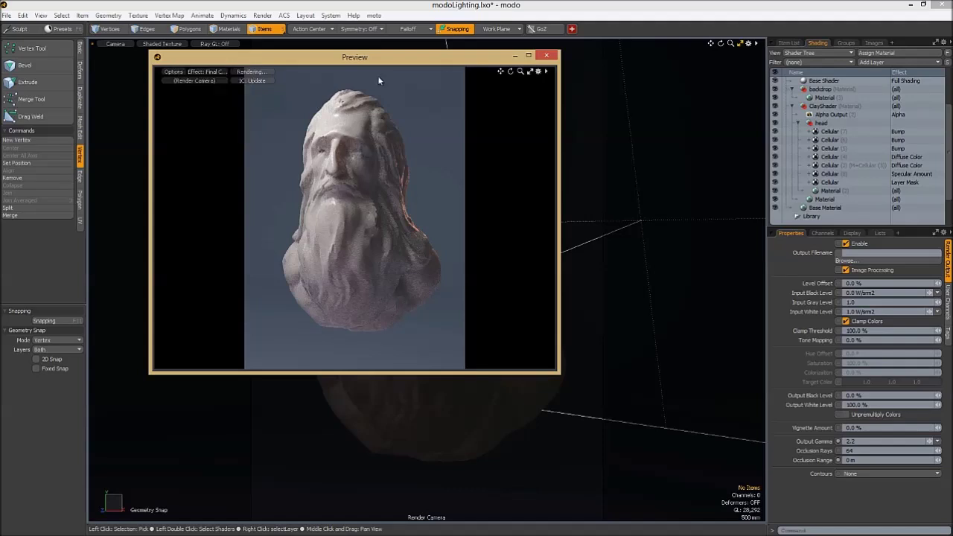
left_click_drag(378, 80, 384, 56)
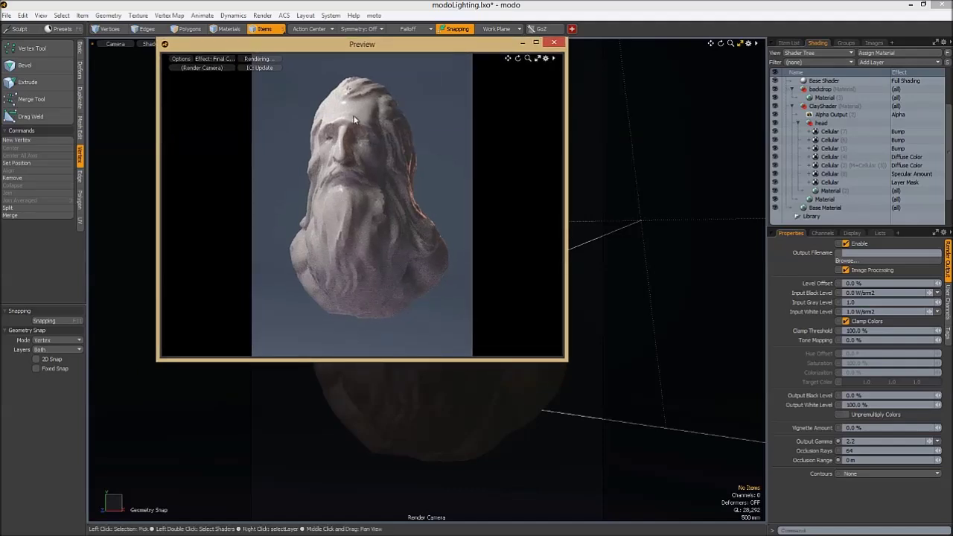
Select the head's Cellular layer with the Specular Amount effect and show the Specular Amount shading effect in the preview
left_click(842, 174)
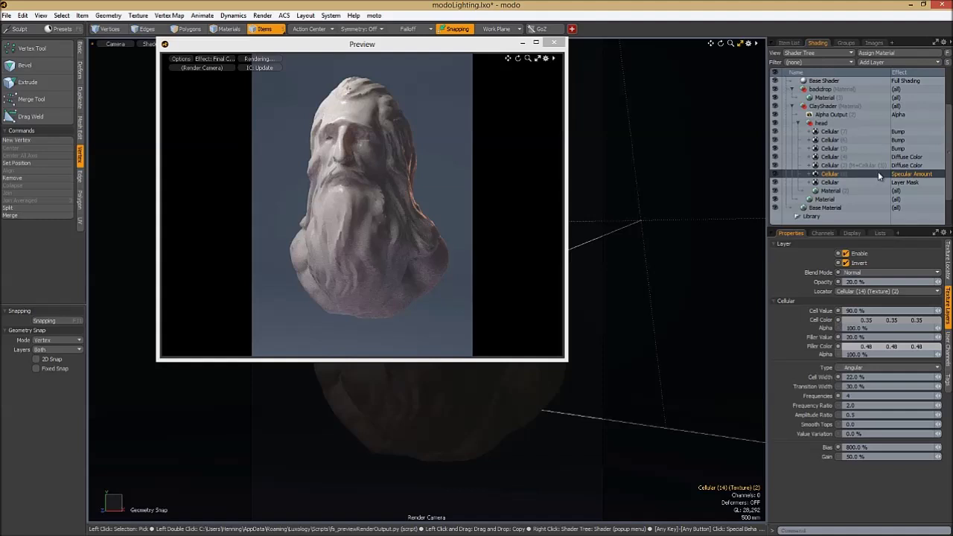
left_click(216, 58)
mouse_move(205, 127)
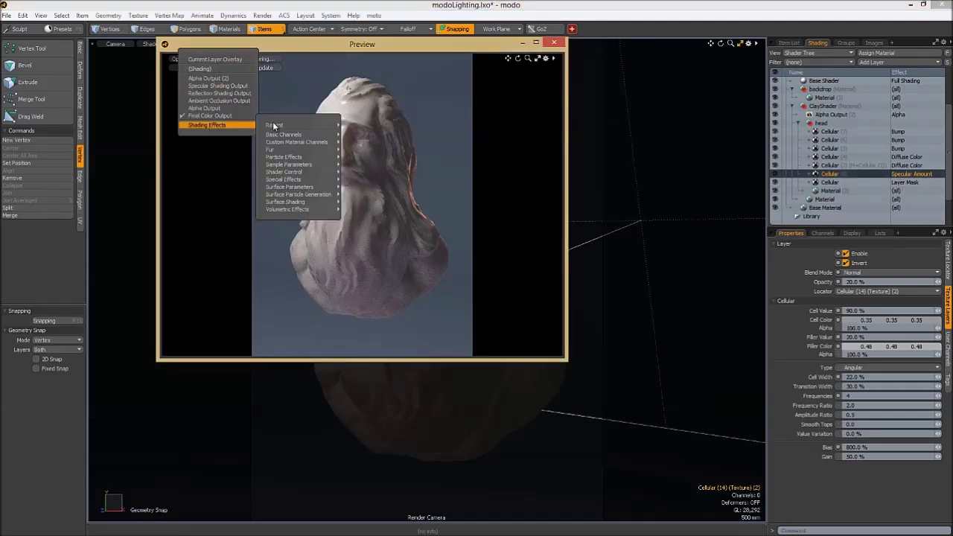
mouse_move(286, 135)
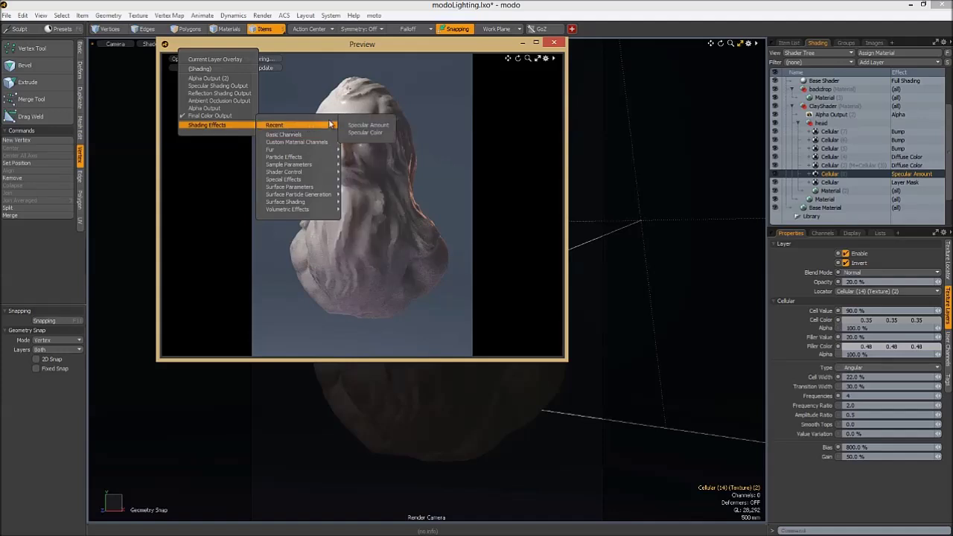
left_click(354, 131)
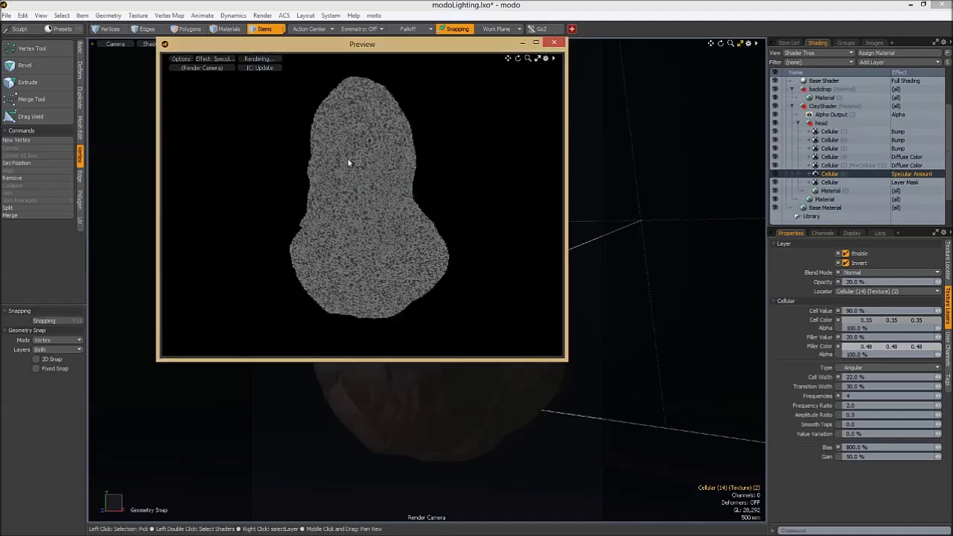
Set the Cellular specular texture's locator size to 968 mm on all three axes
left_click(948, 265)
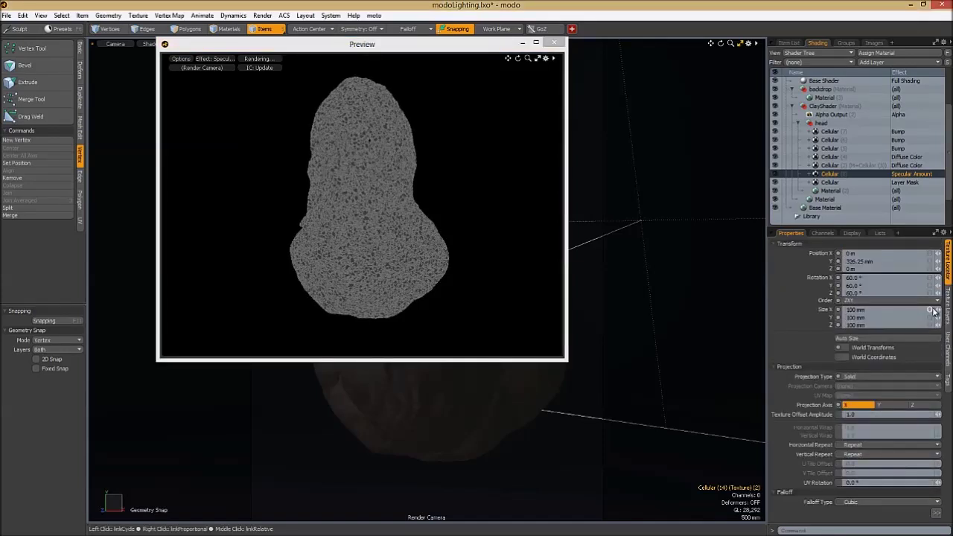
left_click(932, 311)
type("194")
key("Return")
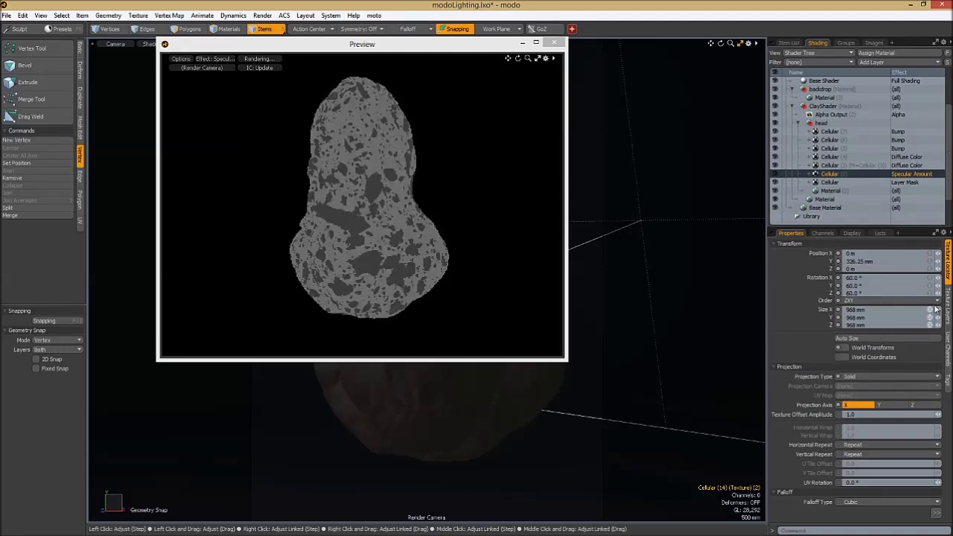
left_click_drag(936, 310, 937, 301)
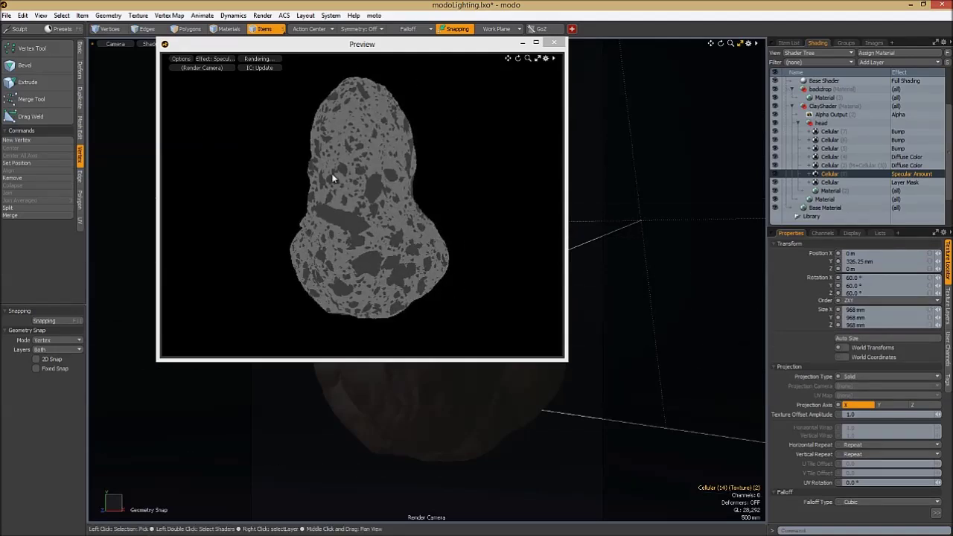
Return the preview to the Final Color Output and move the preview window aside to uncover the head mesh in the viewport
left_click(227, 57)
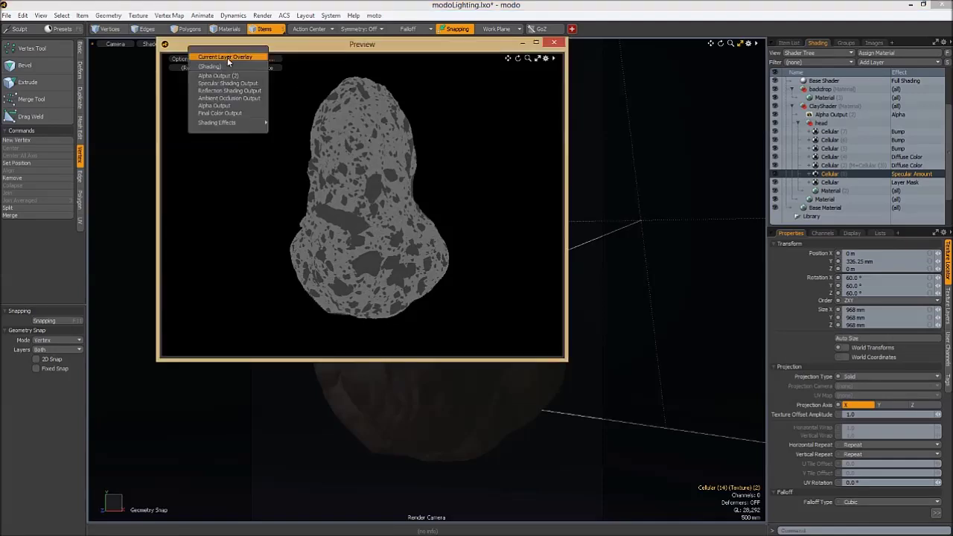
left_click(214, 113)
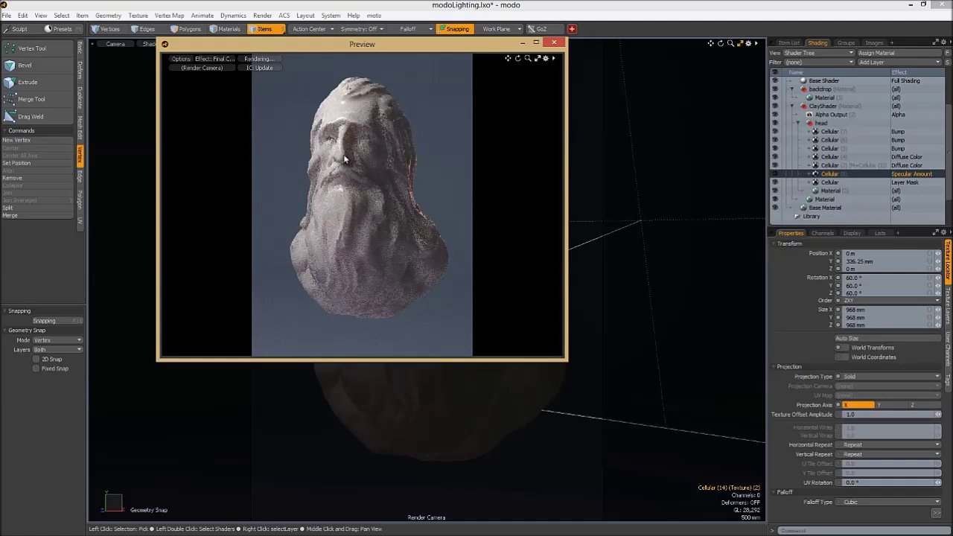
left_click_drag(359, 46, 269, 57)
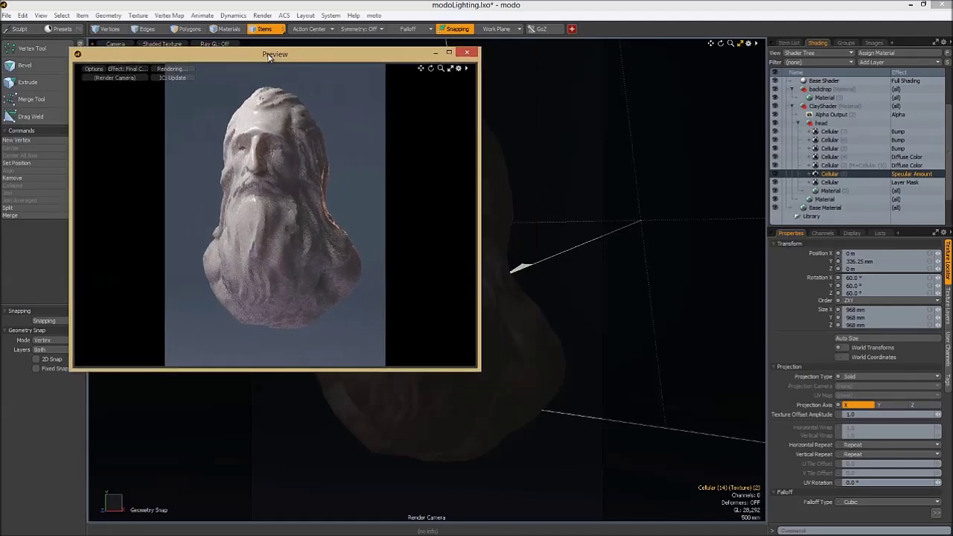
left_click_drag(387, 58, 373, 67)
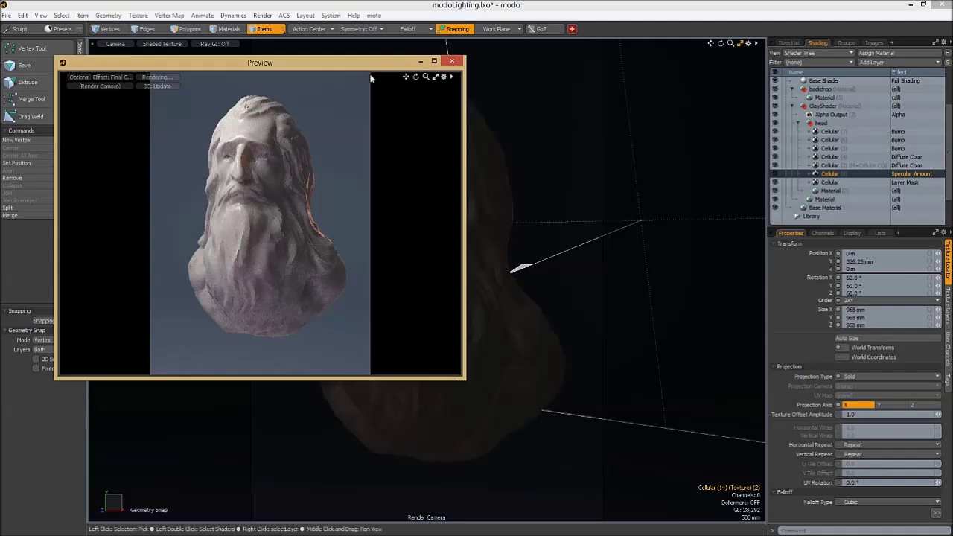
mouse_move(381, 66)
left_mouse_down()
mouse_move(434, 73)
mouse_move(328, 88)
mouse_move(367, 62)
left_mouse_up()
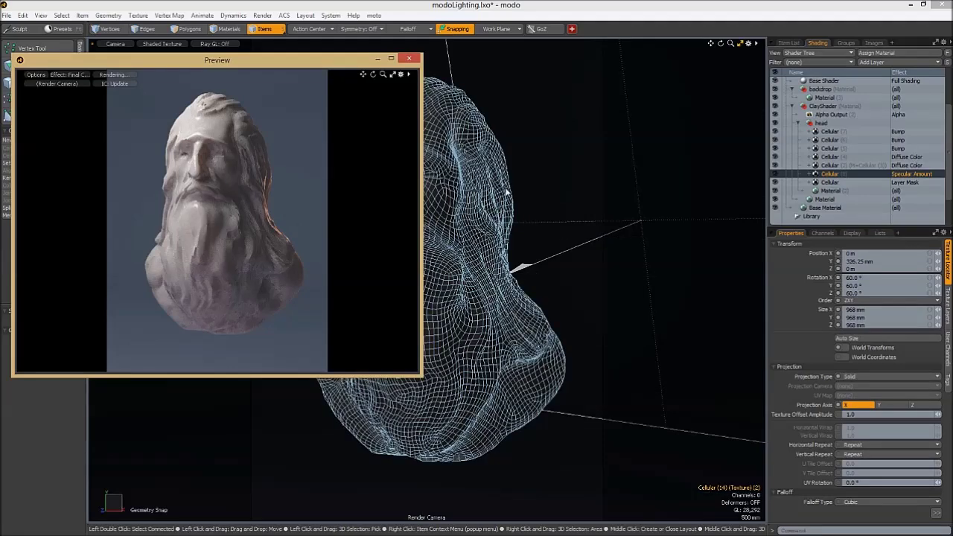
Select the head mesh in the viewport and turn on Show Only Selected Items for the preview
left_click(483, 192)
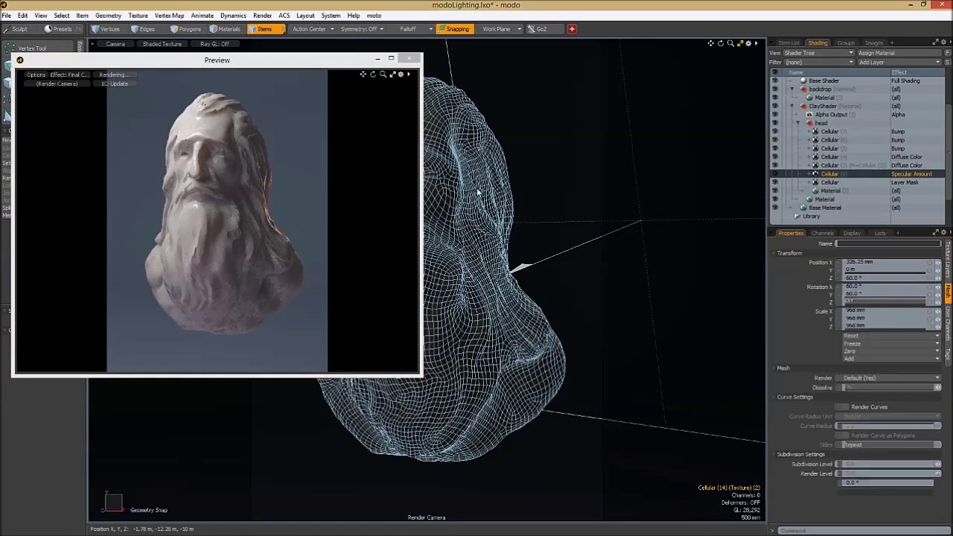
left_click(36, 75)
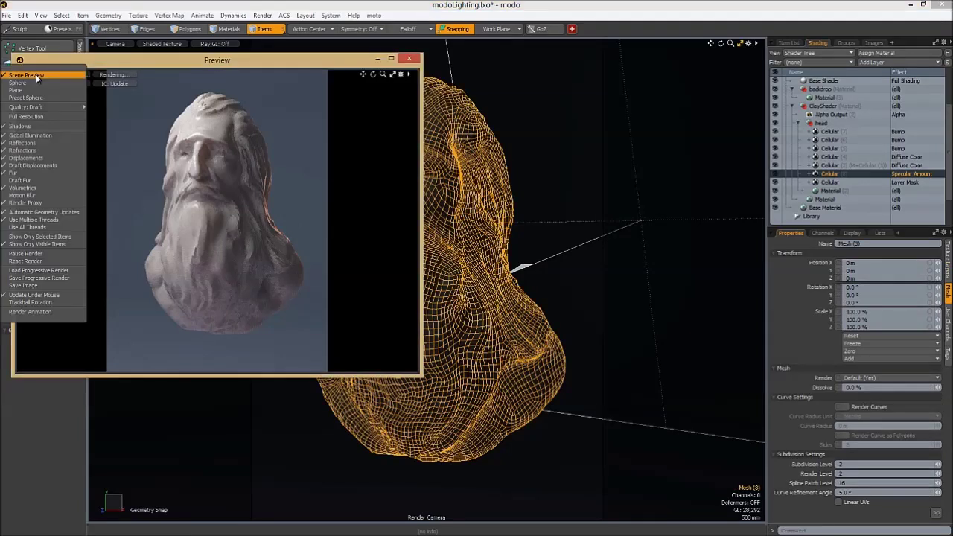
left_click(54, 238)
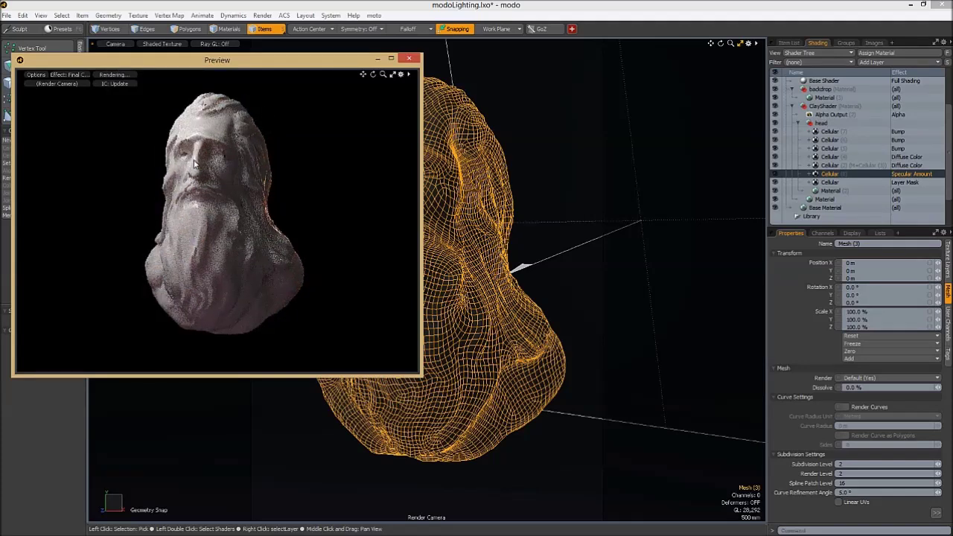
Isolate the backdrop cube in the preview by selecting it, and return to the head mesh by reselecting it
left_click(548, 173)
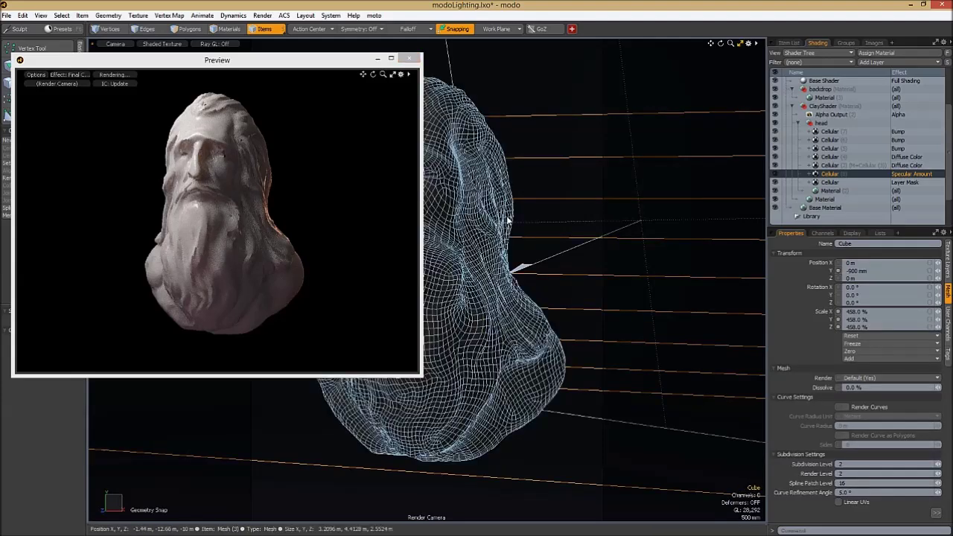
left_click(354, 167)
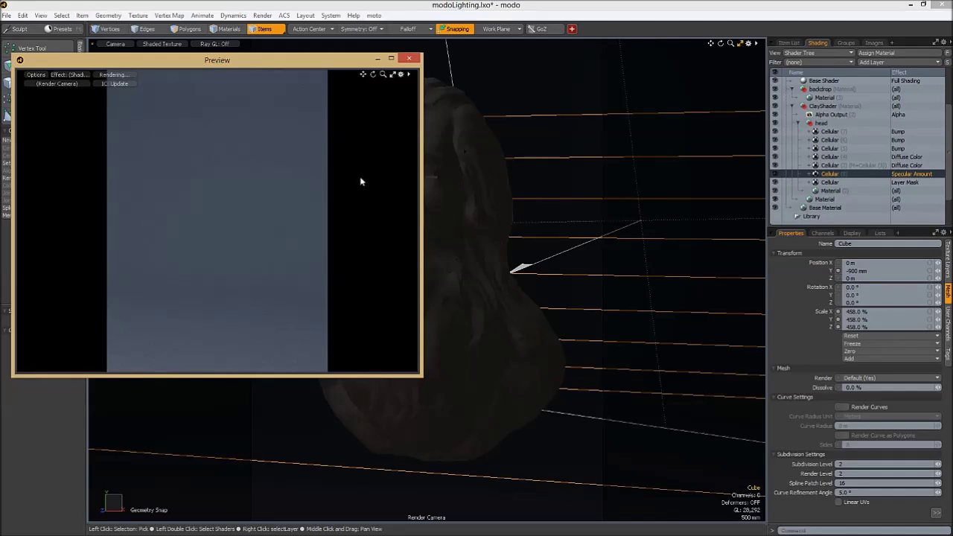
left_click(484, 223)
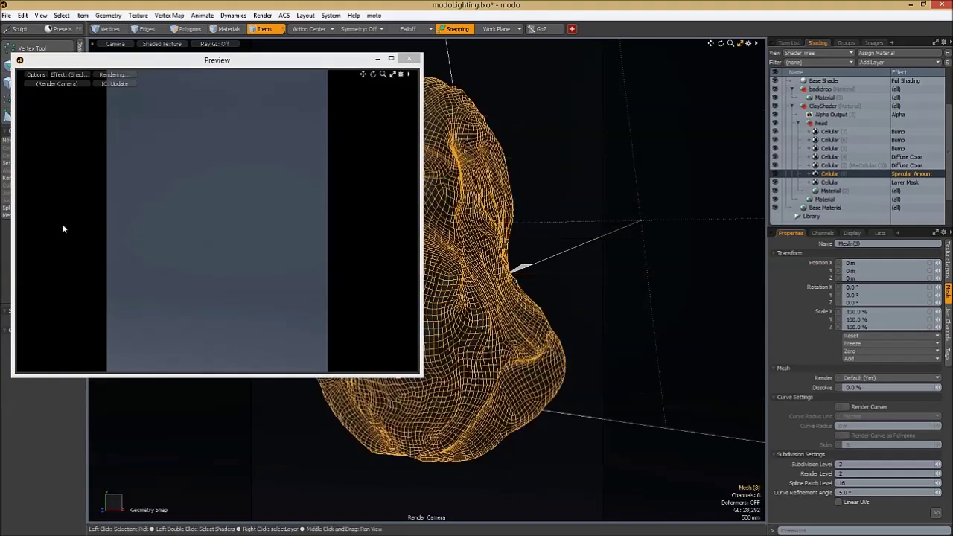
left_click(355, 291)
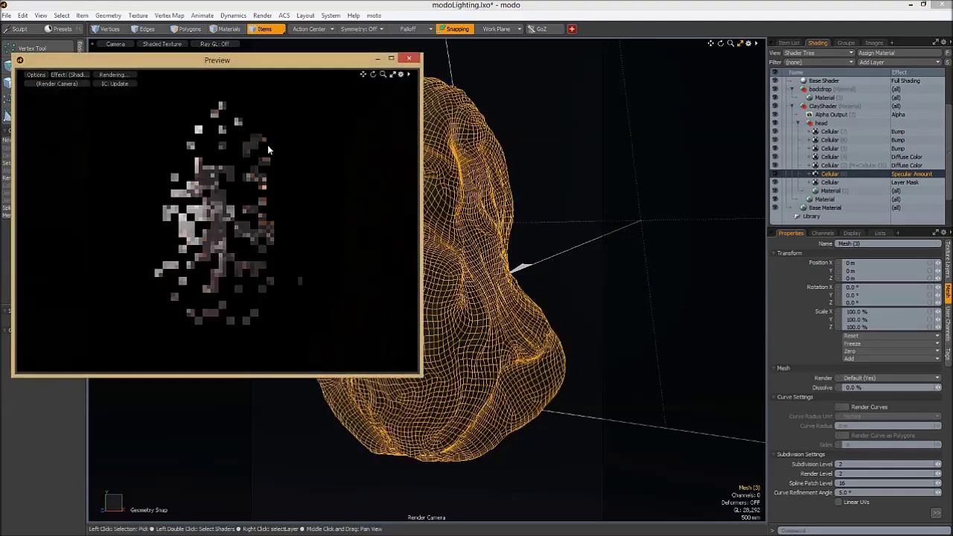
Turn off Show Only Selected Items for the preview and move the preview window back toward the middle of the viewport
left_click(36, 74)
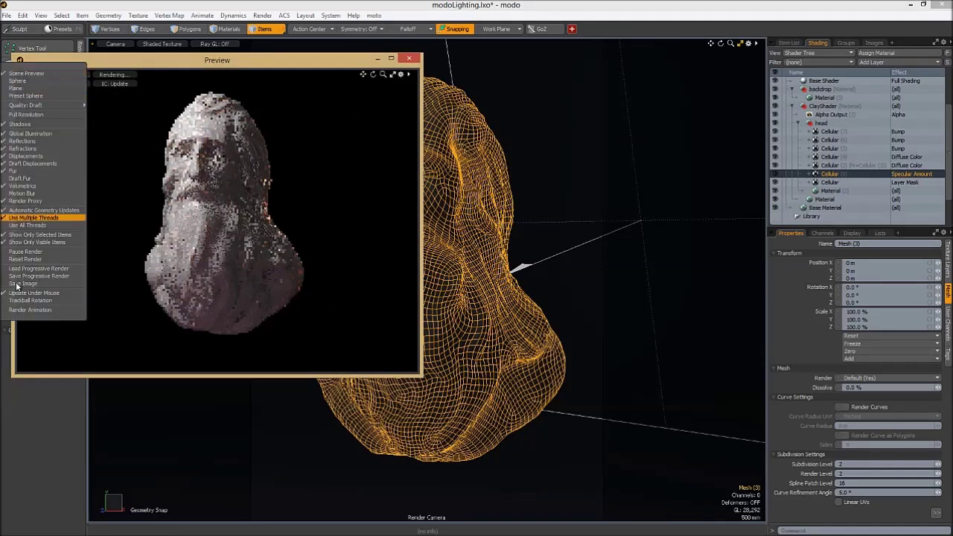
left_click(49, 236)
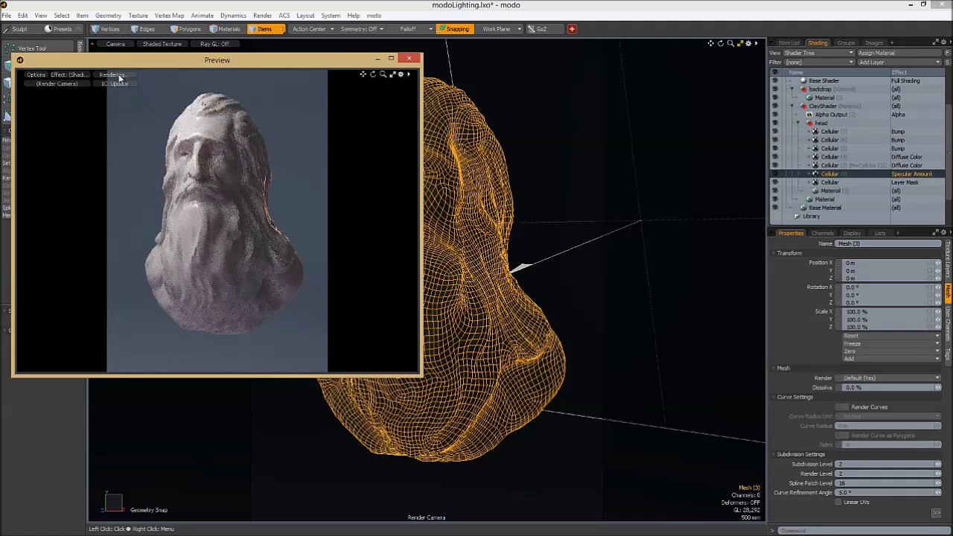
left_click(119, 77)
left_click_drag(146, 63, 220, 61)
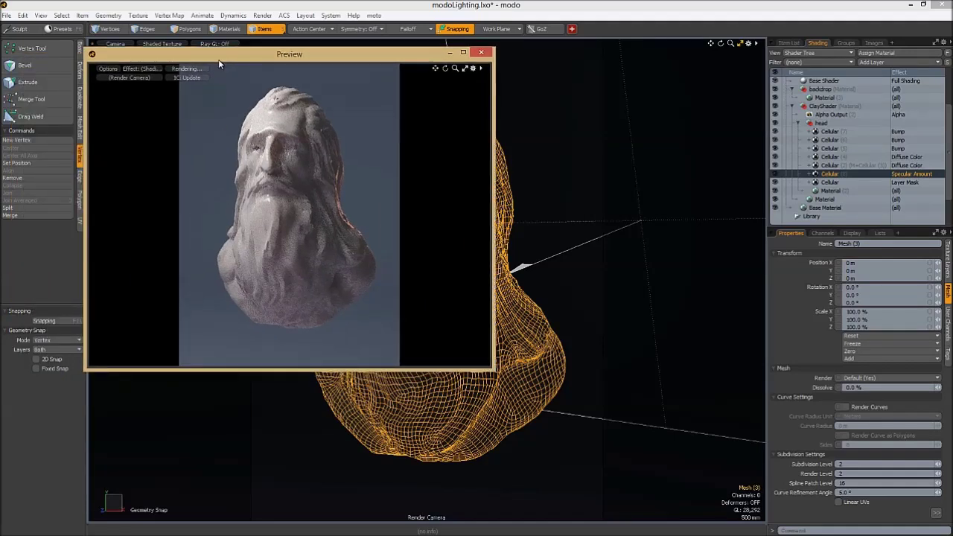